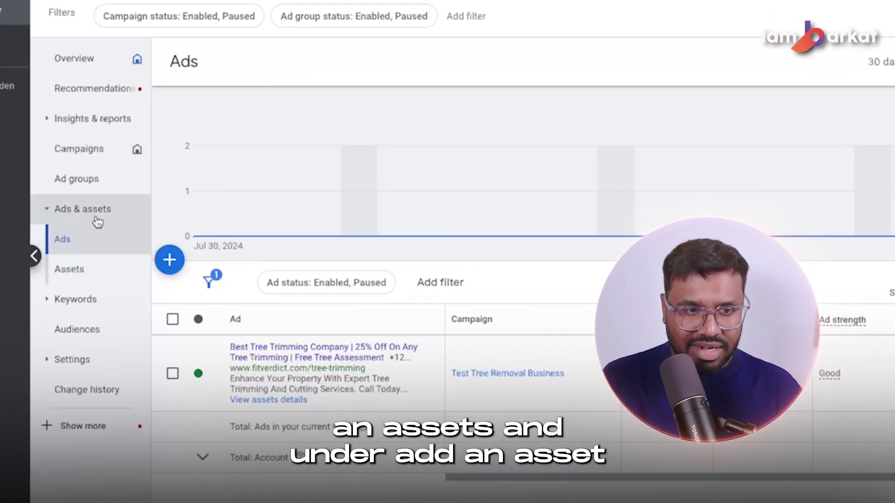
# - Filter the account's assets to Sitelink and start creating a new sitelink asset
pyautogui.click(93, 273)
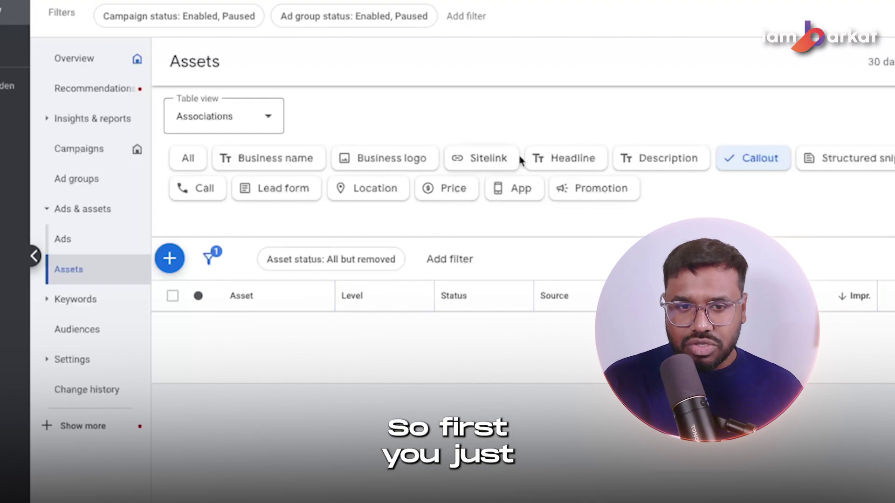
pyautogui.click(479, 161)
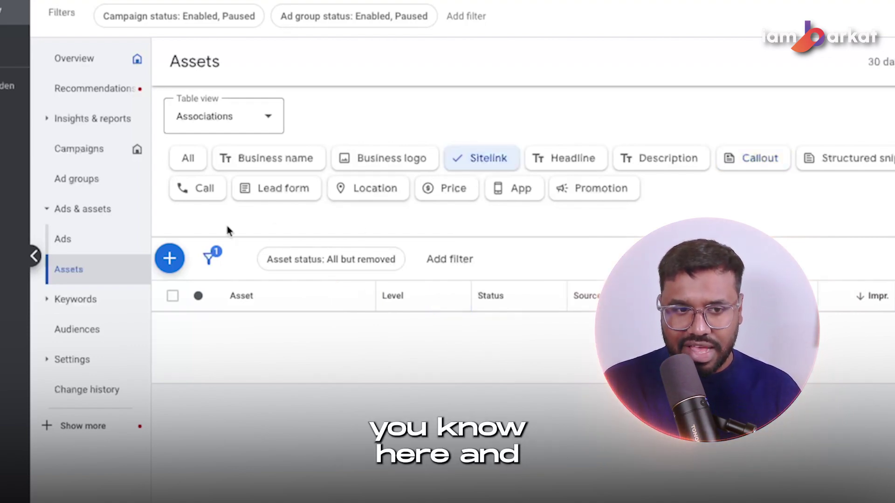
pyautogui.click(169, 257)
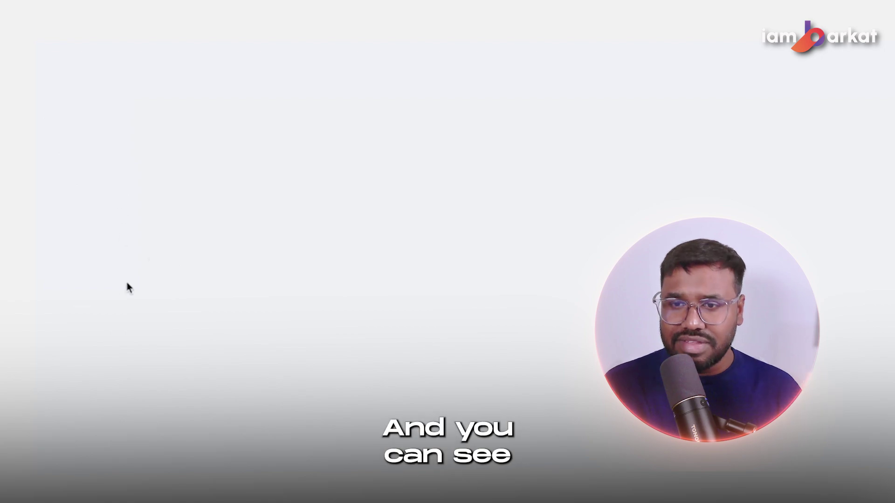
pyautogui.scroll(-2, 199, 246)
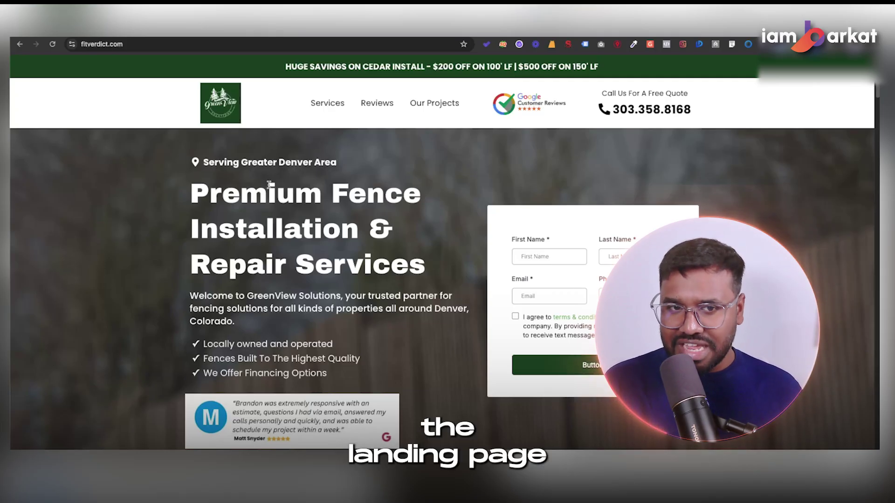
# - Switch to the fitverdict.com landing page and try its Services and Reviews section links
pyautogui.click(327, 107)
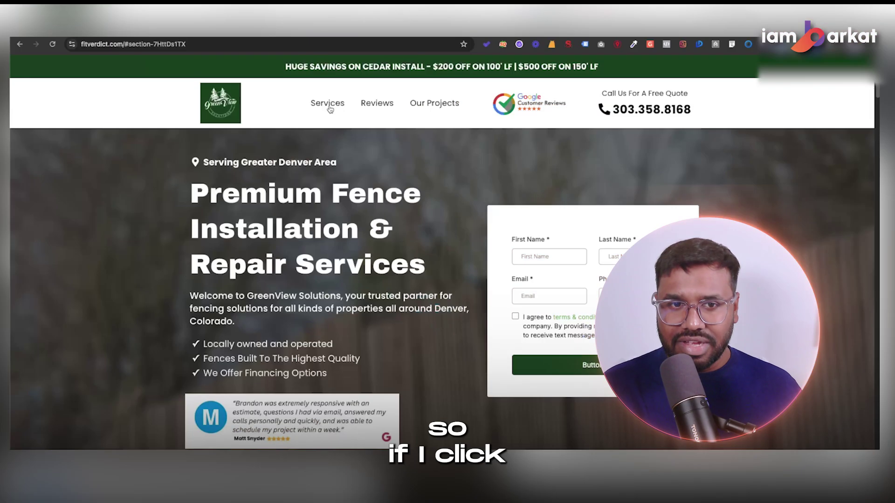
pyautogui.click(328, 104)
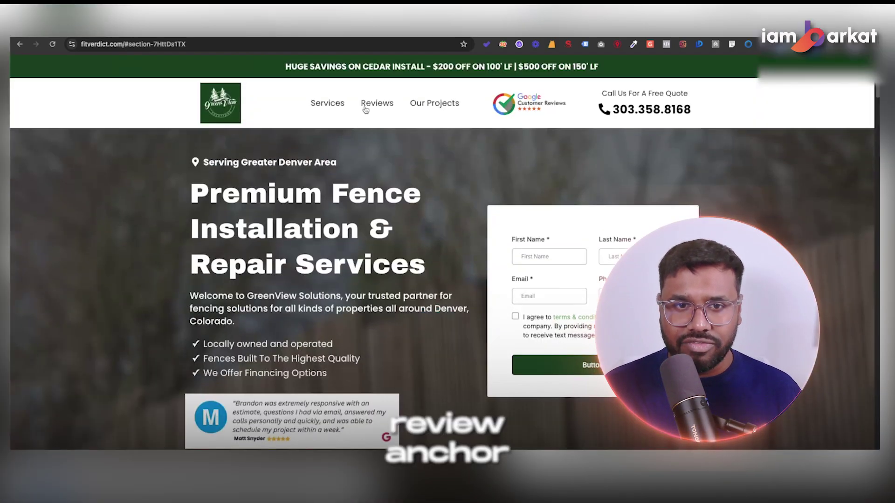
pyautogui.click(366, 109)
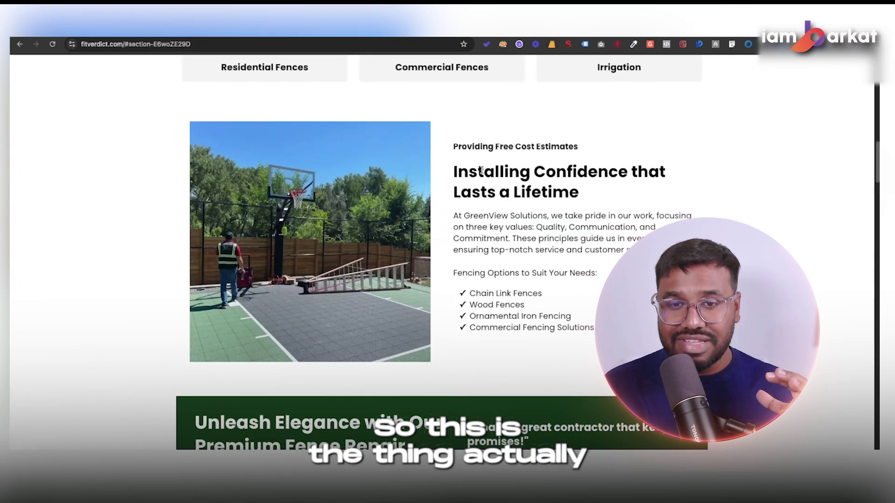
pyautogui.scroll(15, 483, 172)
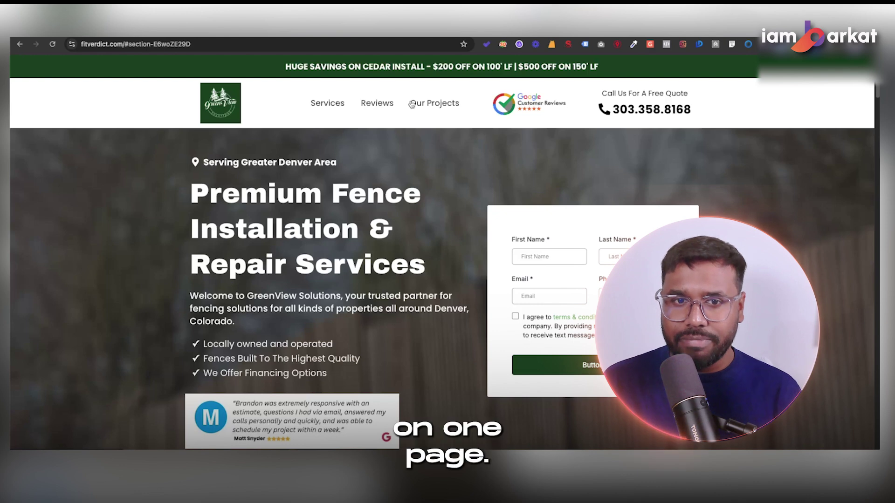
# - Copy the URL of the landing page's Services section and paste it into Google Ads as Sitelink 1's final URL
pyautogui.click(326, 104)
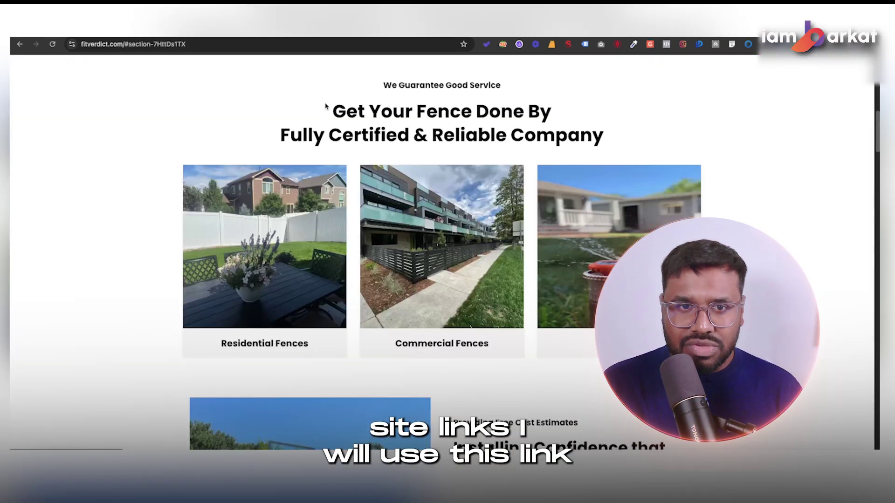
pyautogui.click(200, 44)
pyautogui.press('super+c')
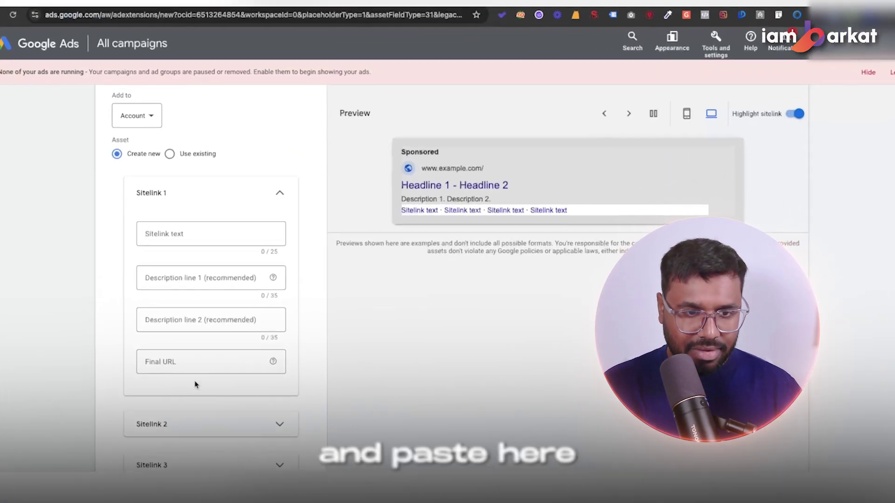
pyautogui.click(210, 362)
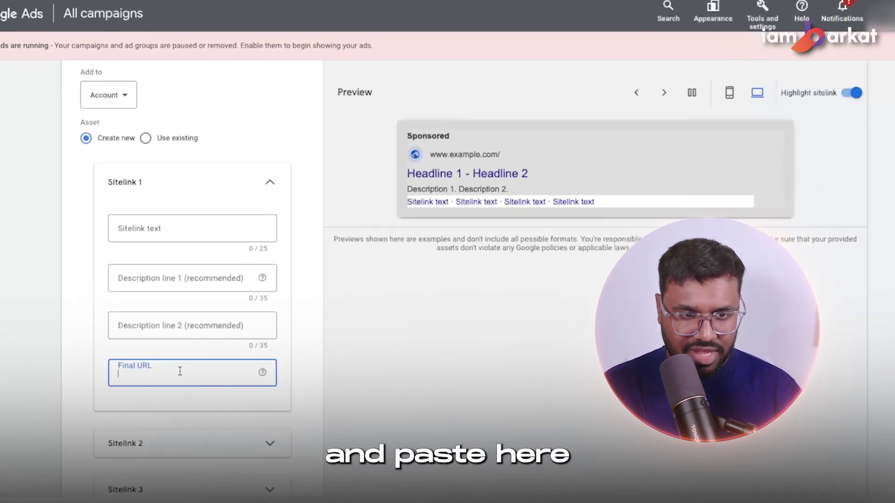
pyautogui.press('super+v')
# - Set Sitelink 1's text to "Our Services" with description lines "We Guarantee Good Service" and "Call Us For Free Estimate"
pyautogui.click(147, 223)
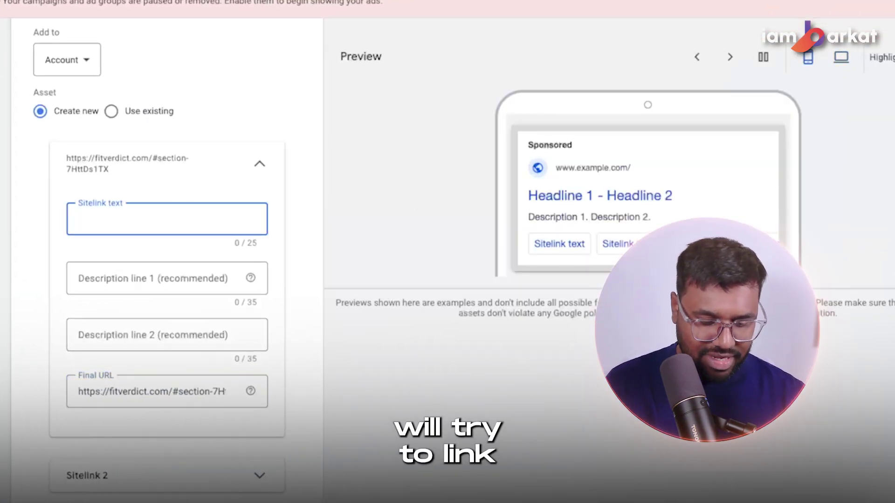
pyautogui.write('Our Se')
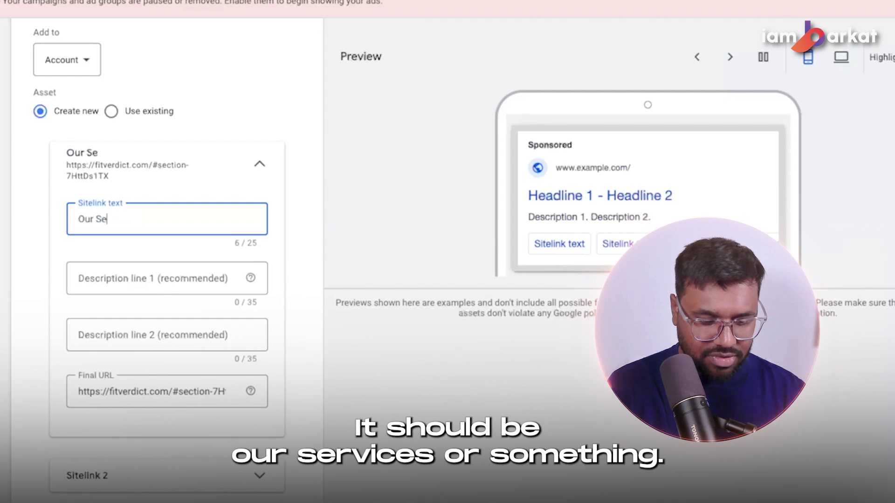
pyautogui.write('rvices')
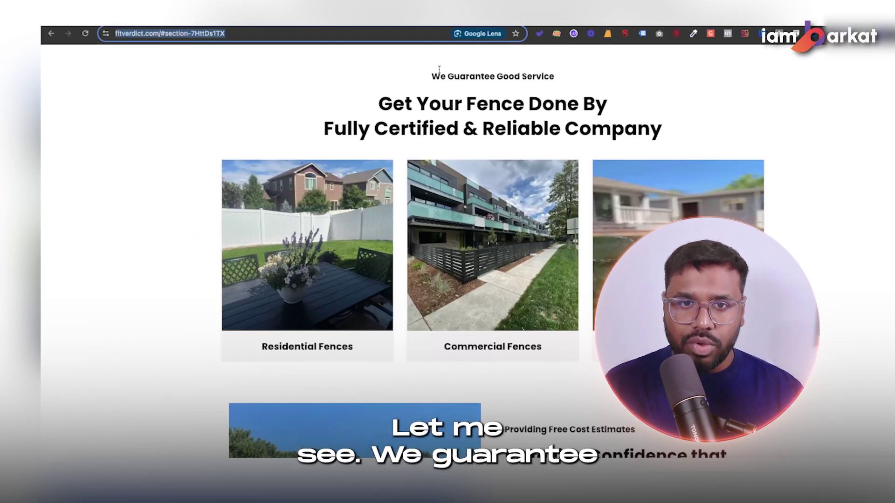
pyautogui.moveTo(432, 74); pyautogui.dragTo(568, 80)
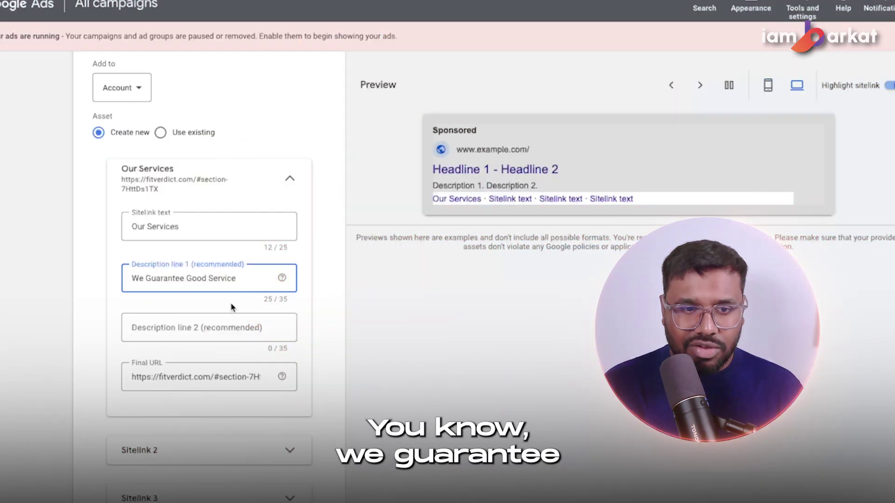
pyautogui.click(233, 328)
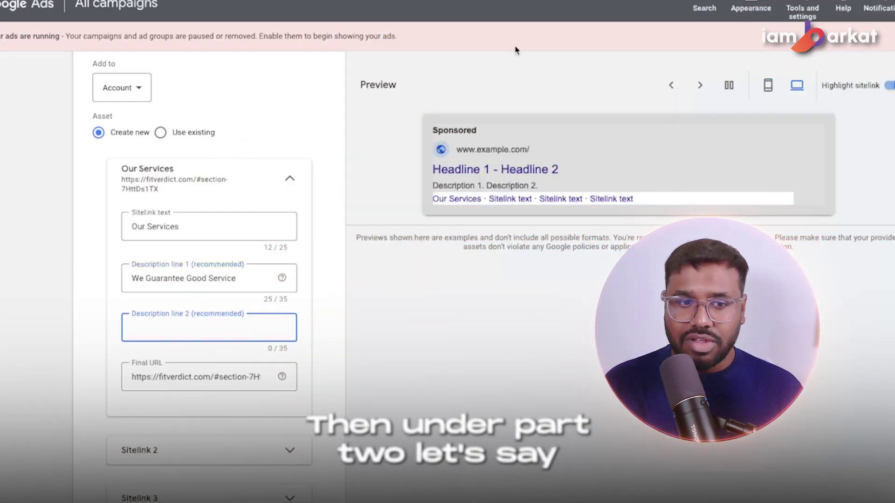
pyautogui.write('Call')
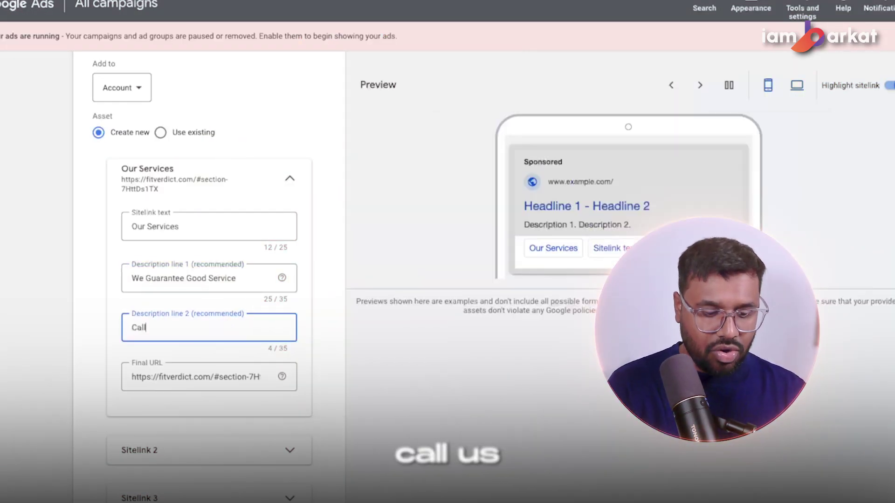
pyautogui.write(' Us fr')
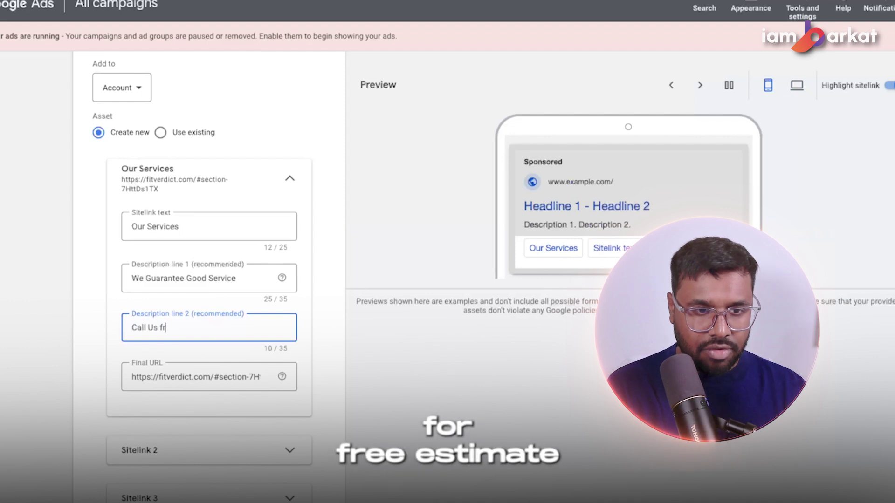
pyautogui.write('r Free Estimate')
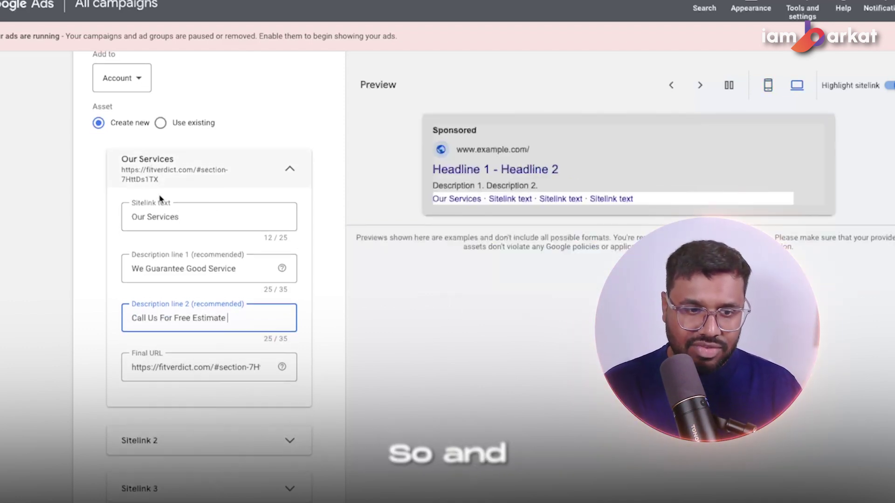
# - Expand Sitelink 2 and give it the URL of the landing page's Reviews section as final URL
pyautogui.scroll(-2, 178, 315)
pyautogui.click(158, 337)
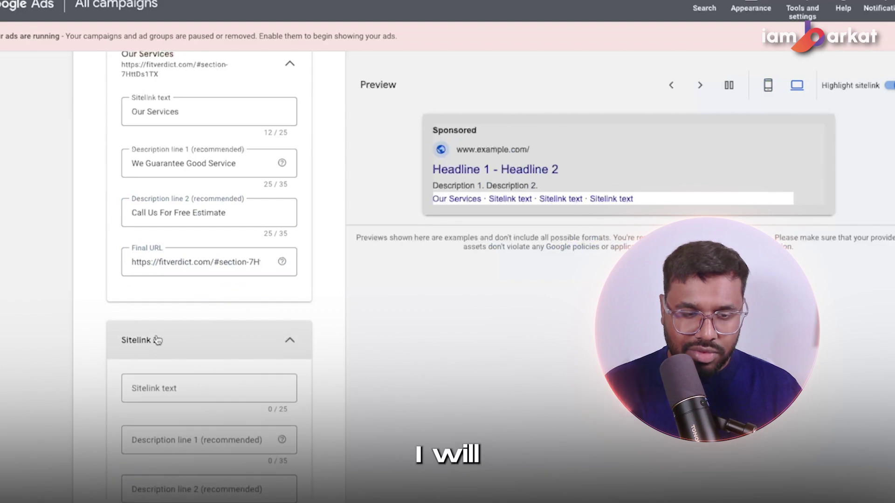
pyautogui.scroll(-2, 159, 340)
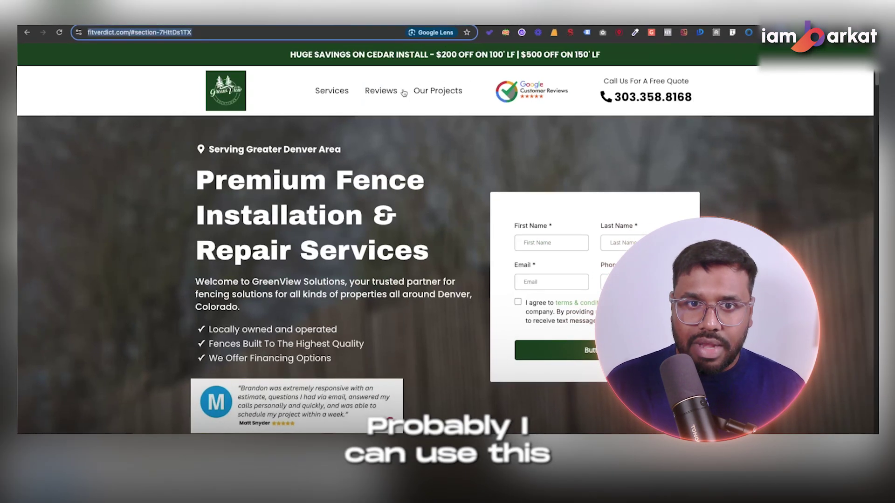
pyautogui.click(404, 93)
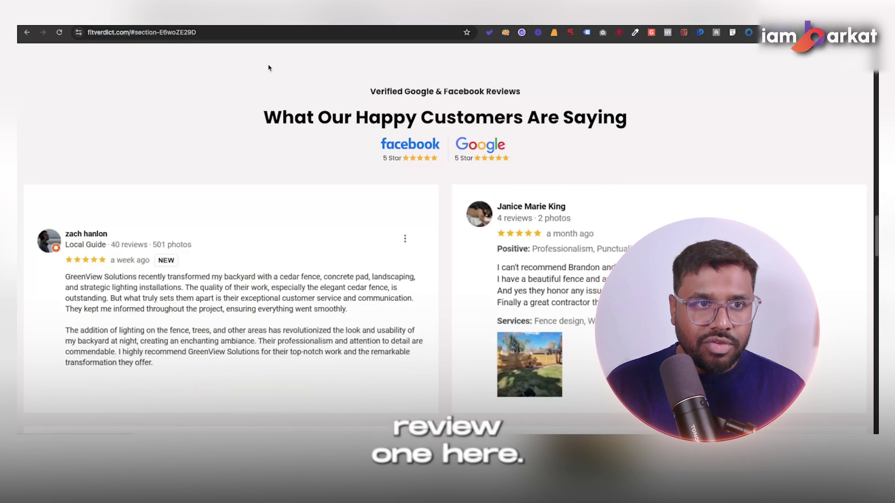
pyautogui.click(237, 36)
pyautogui.press('super+c')
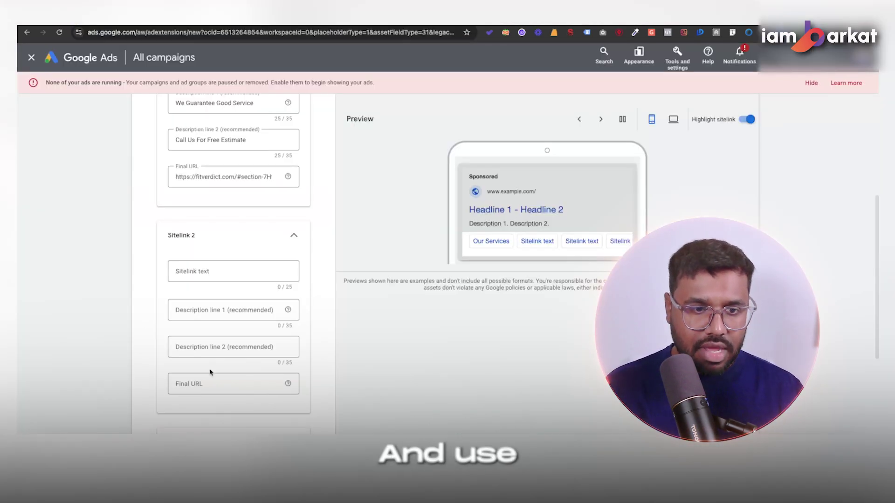
pyautogui.click(211, 374)
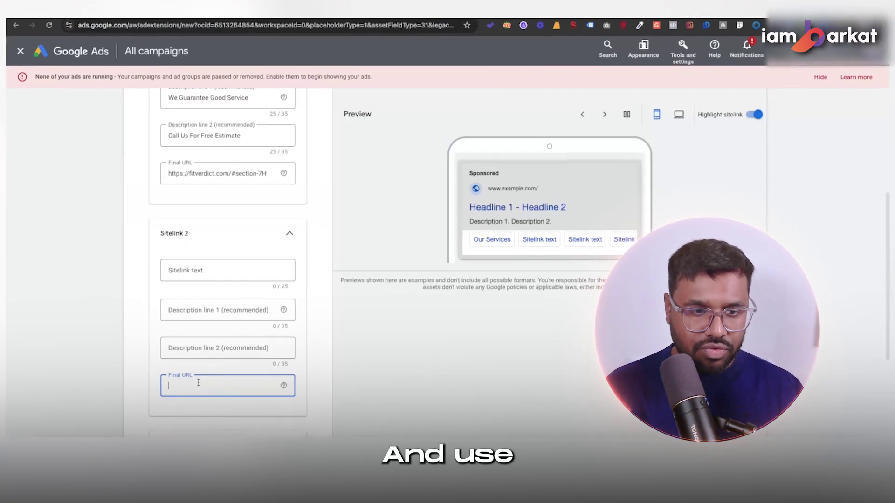
pyautogui.press('super+v')
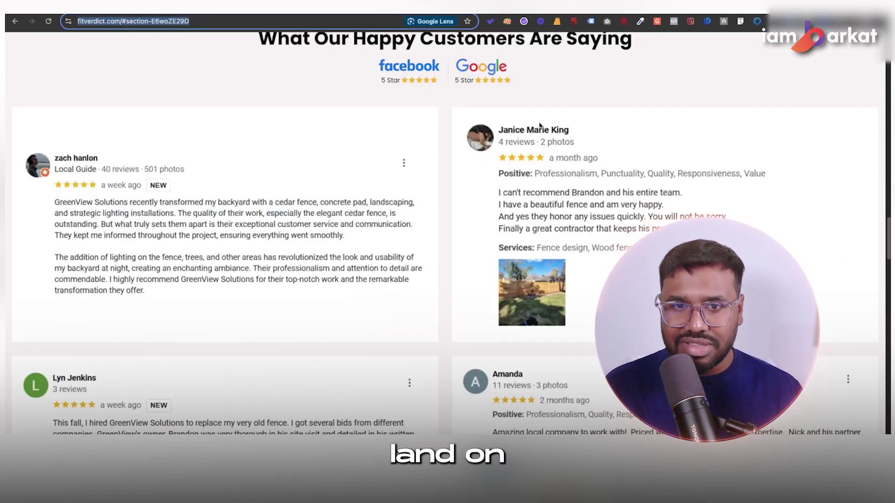
# - Set Sitelink 2's sitelink text to "Reviews"
pyautogui.scroll(1, 519, 149)
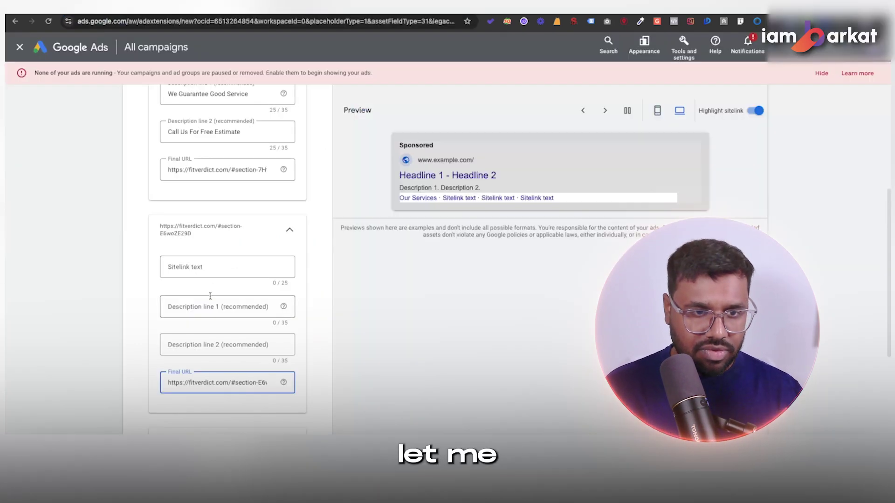
pyautogui.click(210, 271)
pyautogui.write('Our')
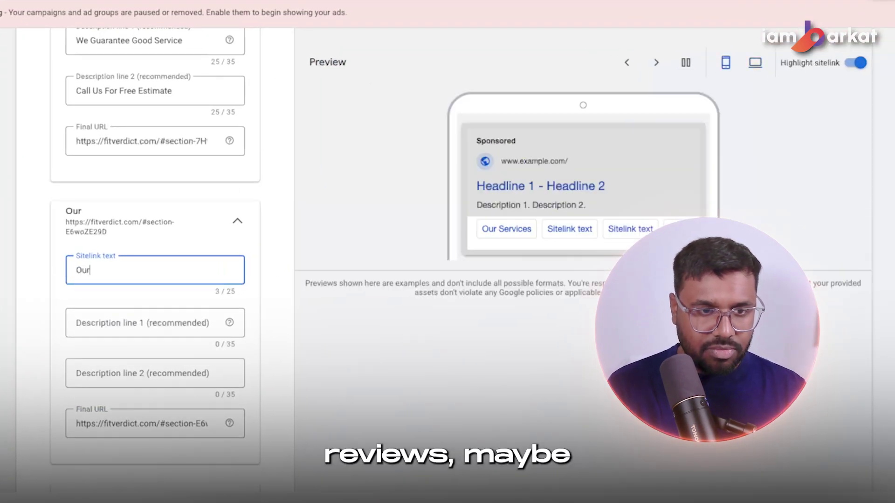
pyautogui.press('BackSpace')
pyautogui.press('BackSpace')
pyautogui.press('BackSpace')
pyautogui.write('Reviews')
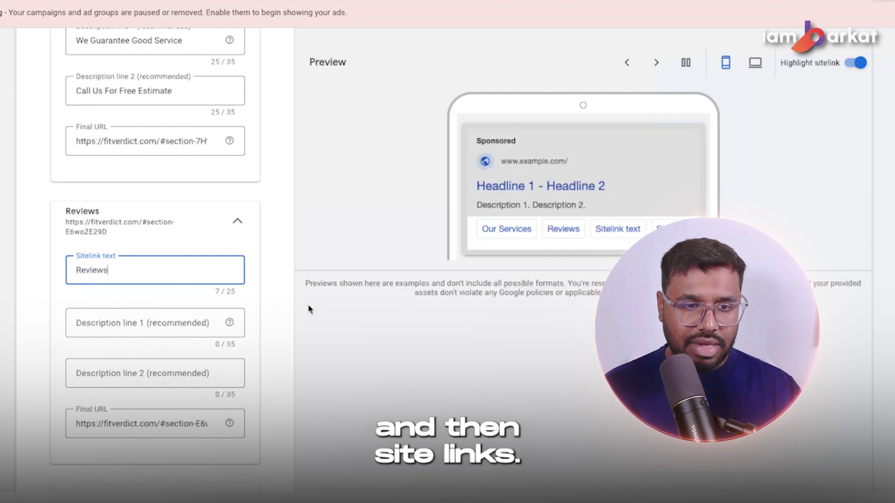
# - Fill in Sitelink 2's description lines with "Read Our 50+ Five Star Reviews" and "Call For Service Today"
pyautogui.click(171, 332)
pyautogui.write('Read')
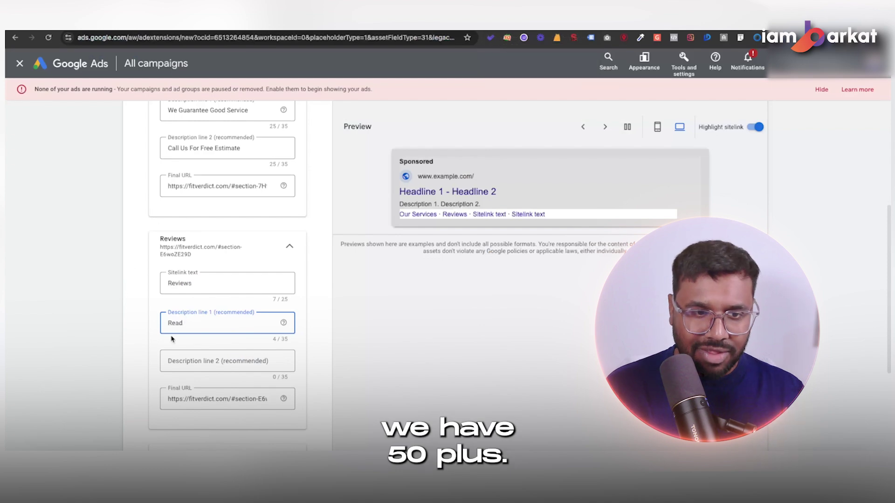
pyautogui.write('ur 50')
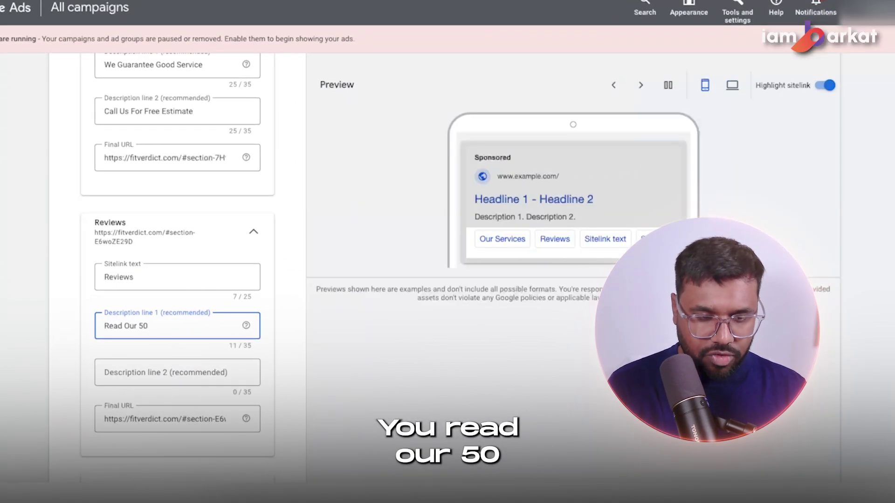
pyautogui.write('+ Five Star Reviews')
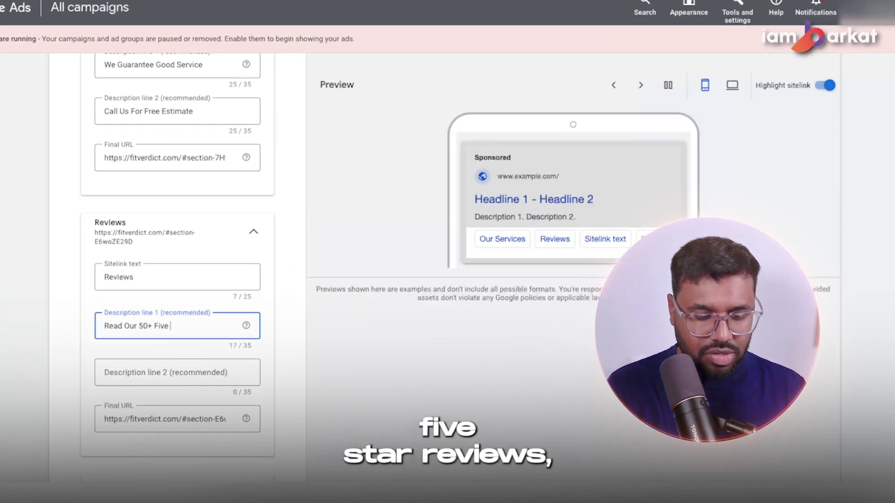
pyautogui.click(239, 372)
pyautogui.write('Call DF')
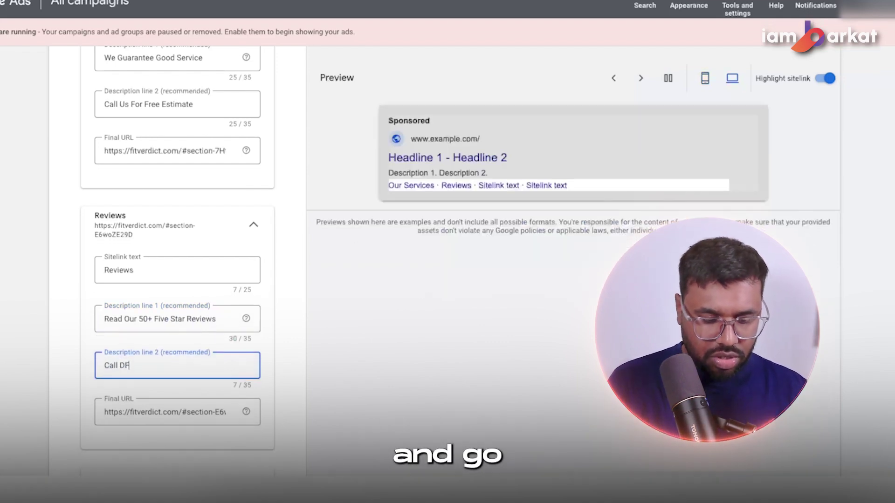
pyautogui.press('BackSpace')
pyautogui.press('BackSpace')
pyautogui.write('For Service')
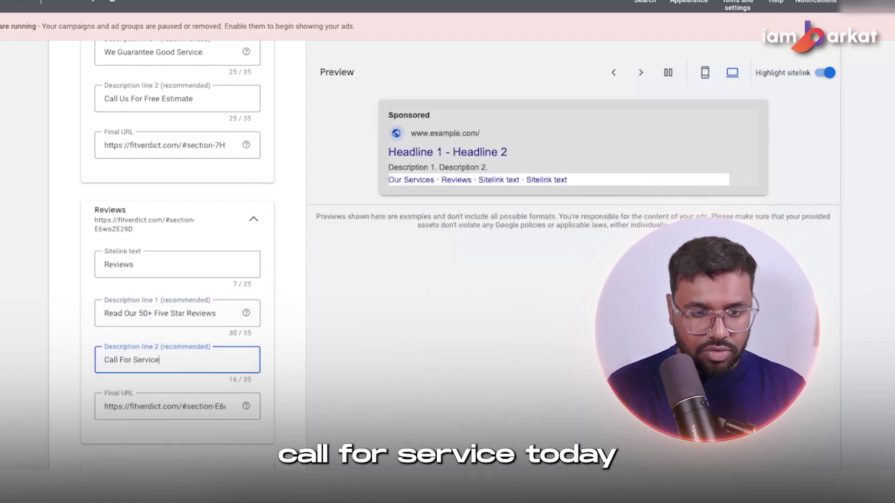
pyautogui.write(' Today')
# - Give Sitelink 3 the URL of the landing page's Our Projects section as final URL
pyautogui.scroll(-3, 146, 312)
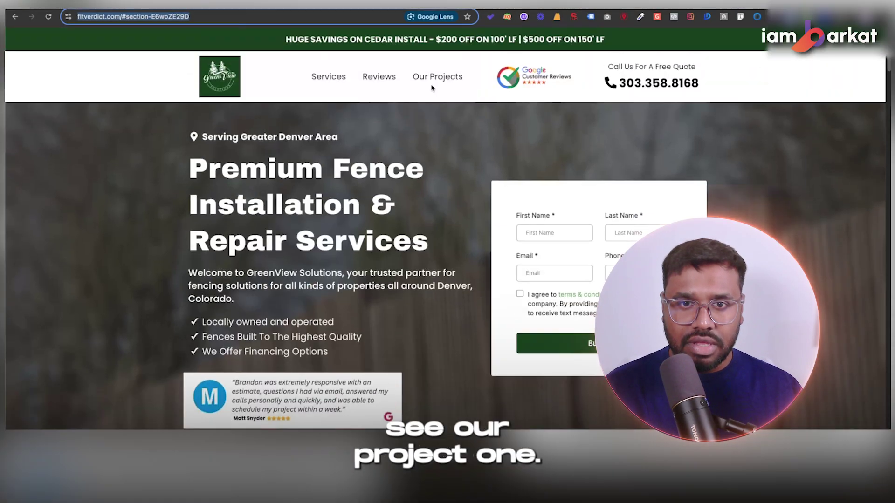
pyautogui.click(428, 77)
pyautogui.click(214, 16)
pyautogui.hotkey('ctrl', 'c')
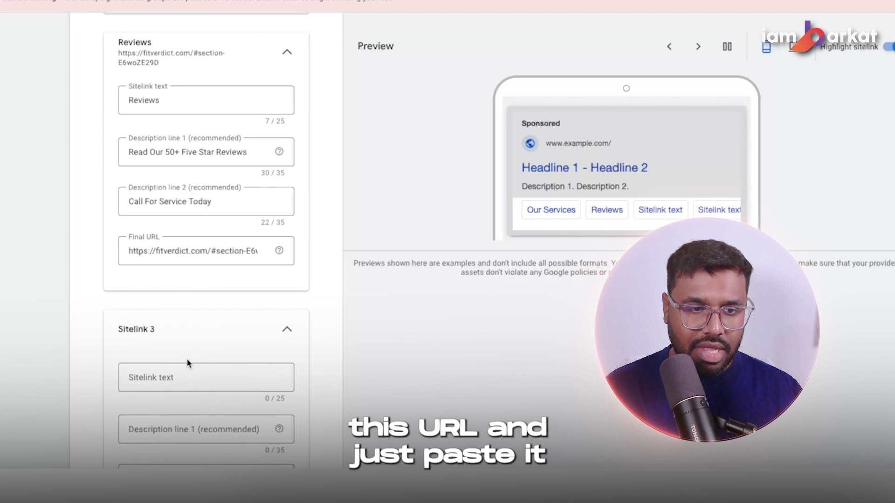
pyautogui.scroll(-3, 182, 410)
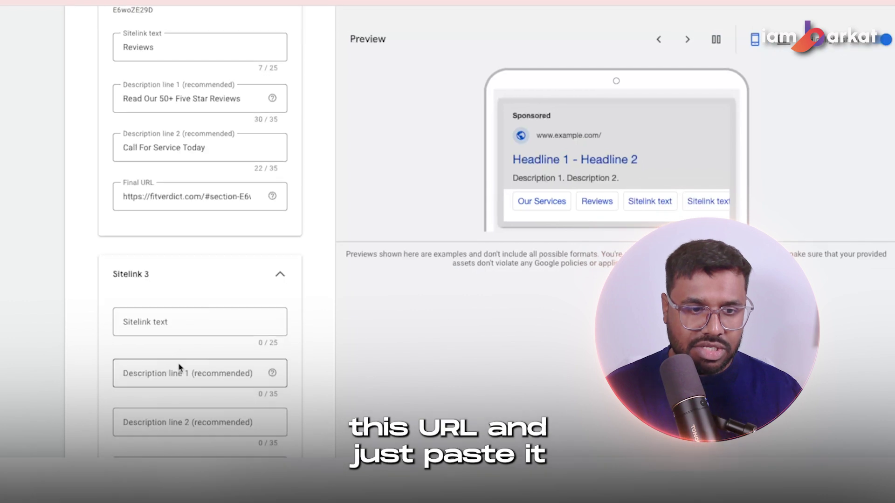
pyautogui.click(153, 416)
pyautogui.hotkey('ctrl', 'v')
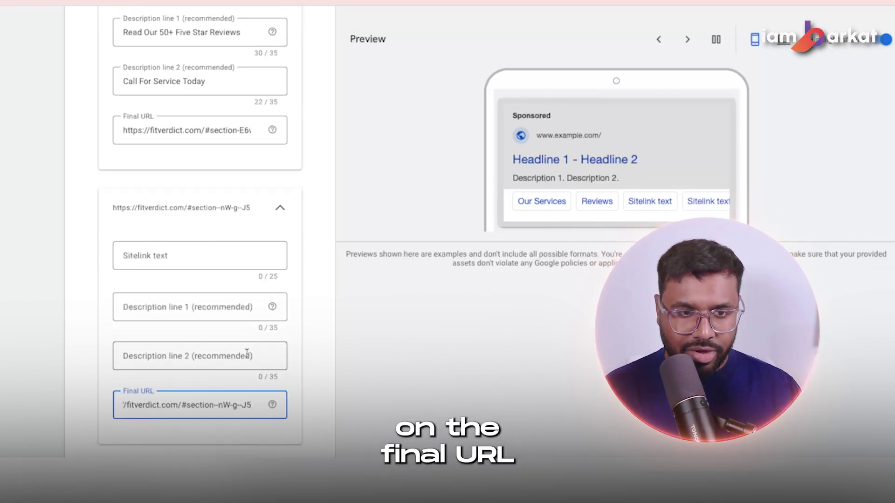
# - Set Sitelink 3's sitelink text to "Our Recent Projects"
pyautogui.click(181, 255)
pyautogui.write('Our')
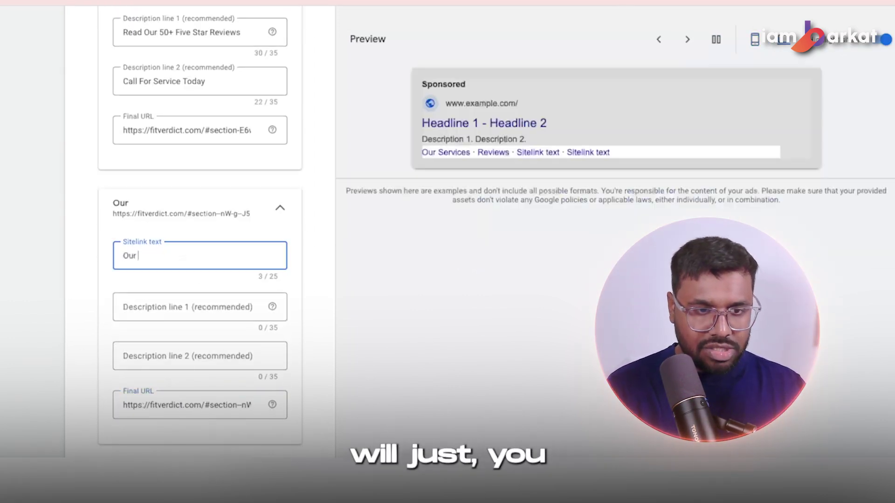
pyautogui.write(' Ca')
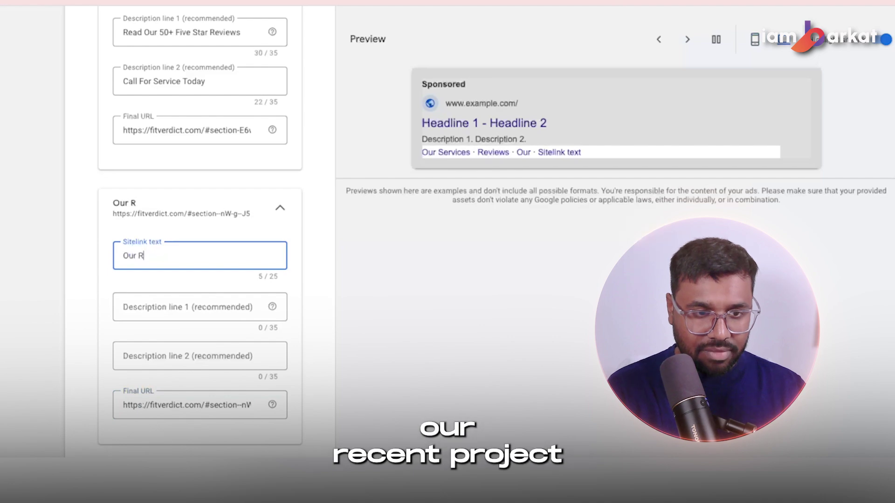
pyautogui.write('cent Pro')
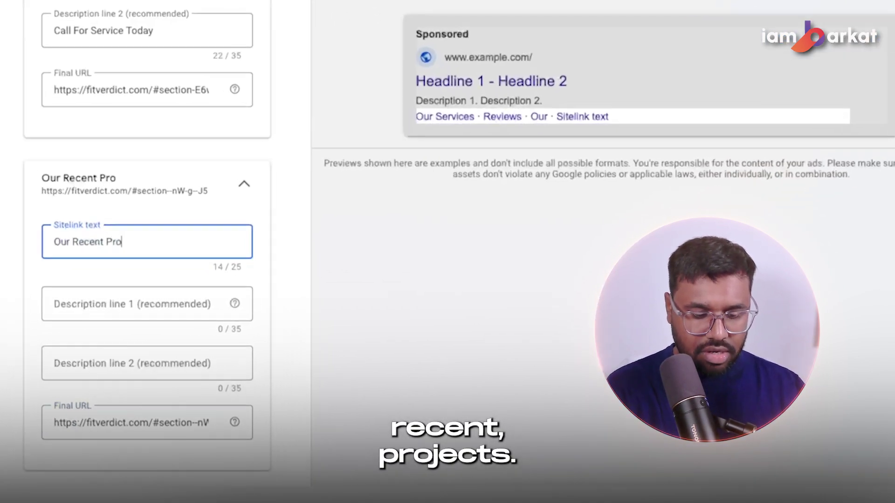
pyautogui.write('jects')
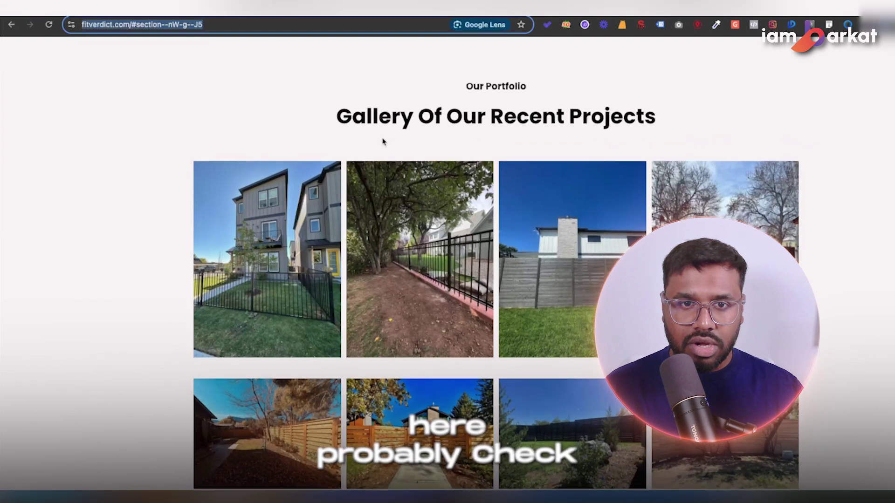
# - Fill in Sitelink 3's description lines with "Gallery Of Our Recent Projects" and "Check All Of Our Recent Projects", and expand Sitelink 4
pyautogui.moveTo(338, 118); pyautogui.dragTo(659, 118)
pyautogui.press('super+c')
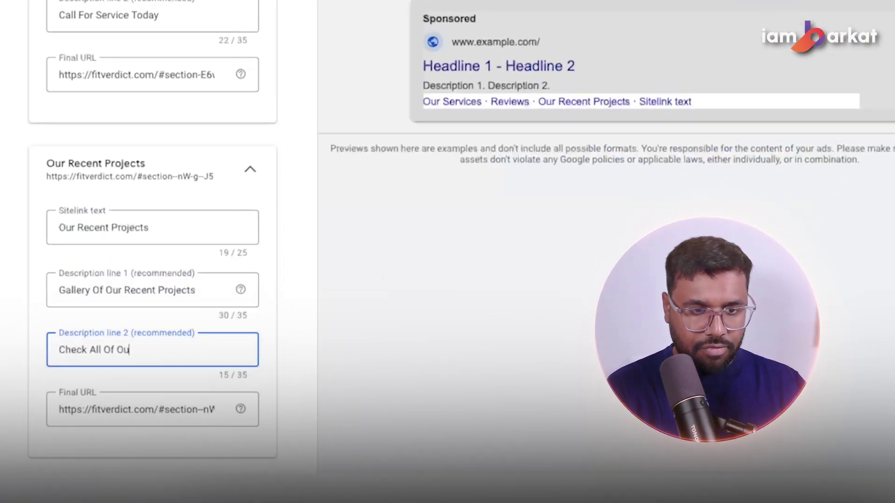
pyautogui.write('r Recent')
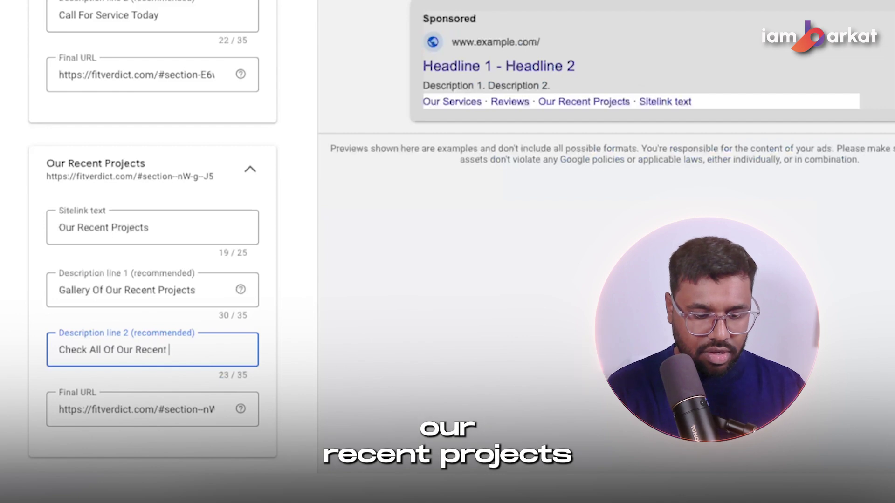
pyautogui.write(' Projects Here')
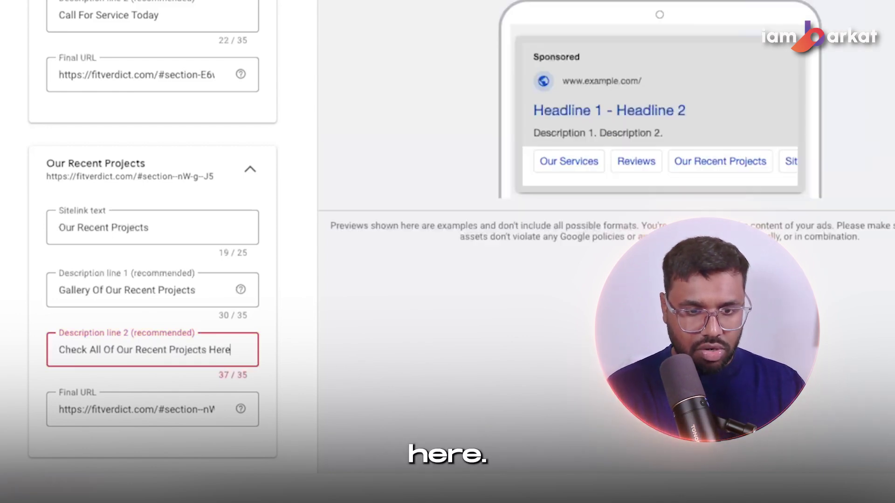
pyautogui.press('BackSpace')
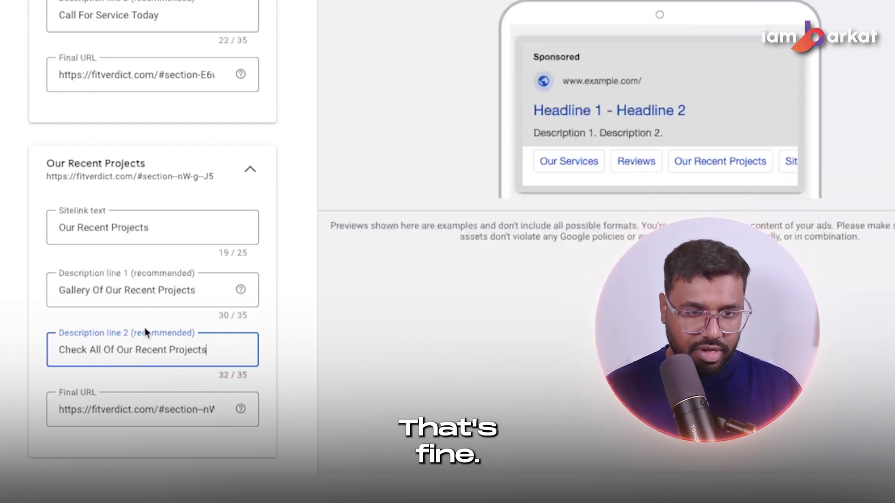
pyautogui.scroll(-5, 144, 331)
pyautogui.click(145, 260)
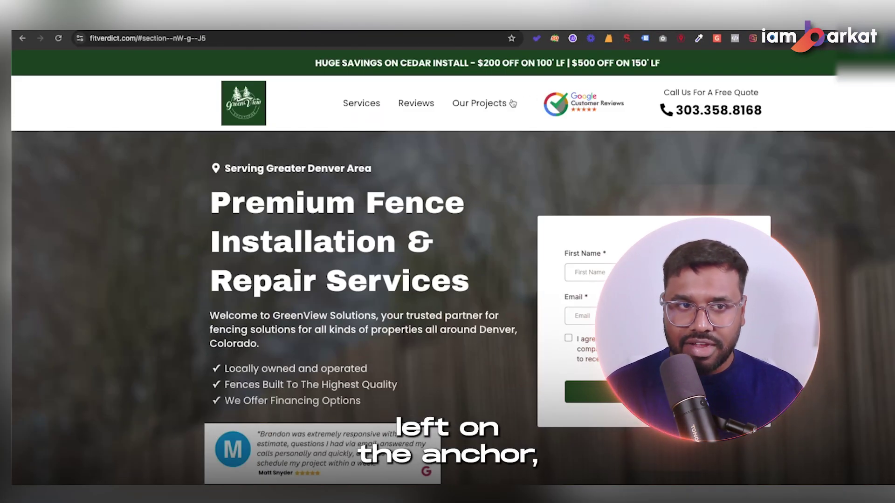
pyautogui.moveTo(158, 38); pyautogui.dragTo(228, 39)
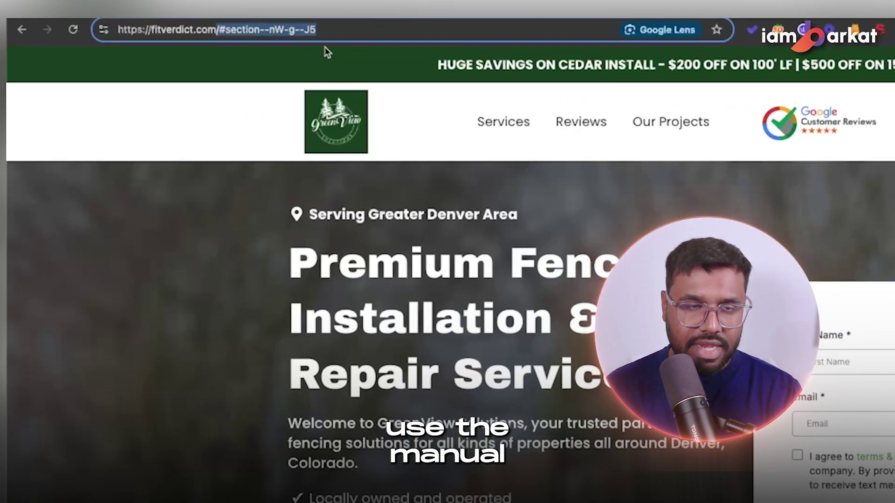
pyautogui.press('BackSpace')
pyautogui.press('super+a')
pyautogui.press('super+v')
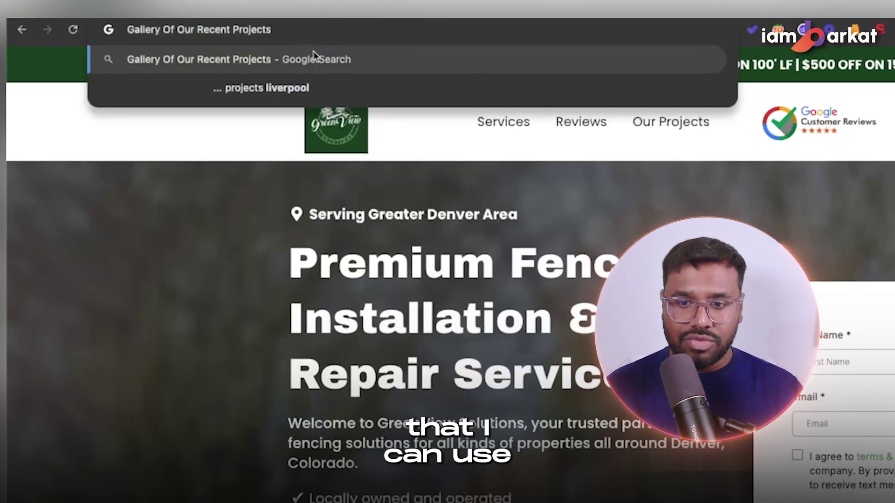
pyautogui.press('super+v')
# - Jump to the landing page's quote form through its "Get My Free Quote Now!" link
pyautogui.scroll(-15, 635, 143)
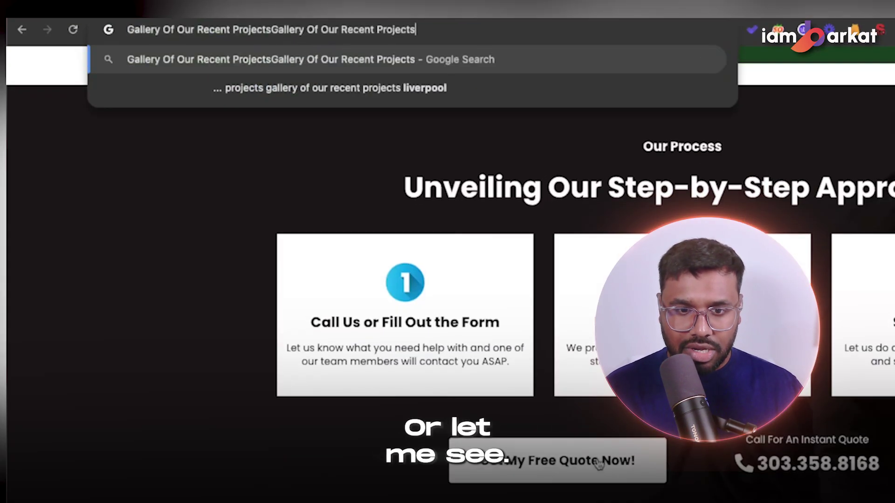
pyautogui.click(578, 466)
pyautogui.scroll(10, 559, 412)
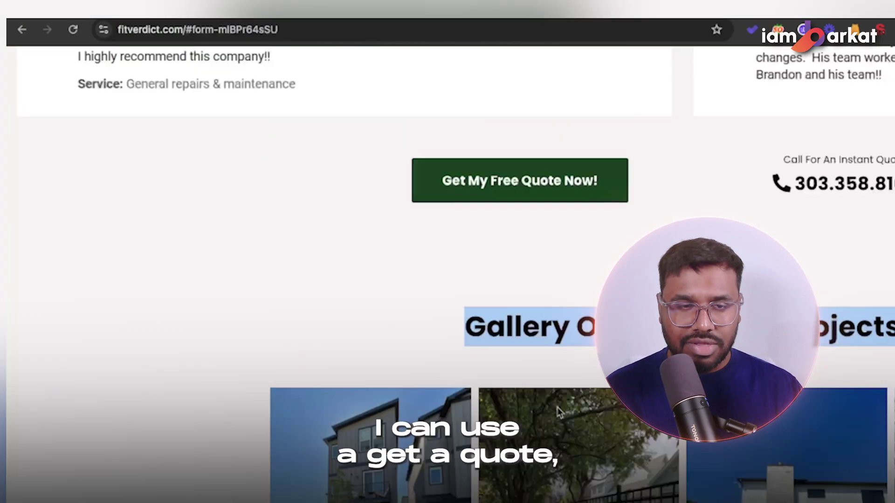
pyautogui.click(520, 180)
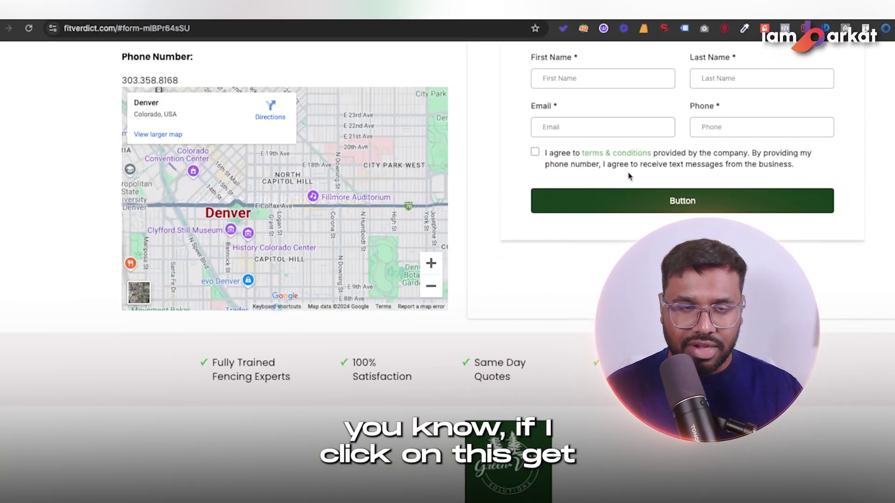
pyautogui.scroll(10, 550, 200)
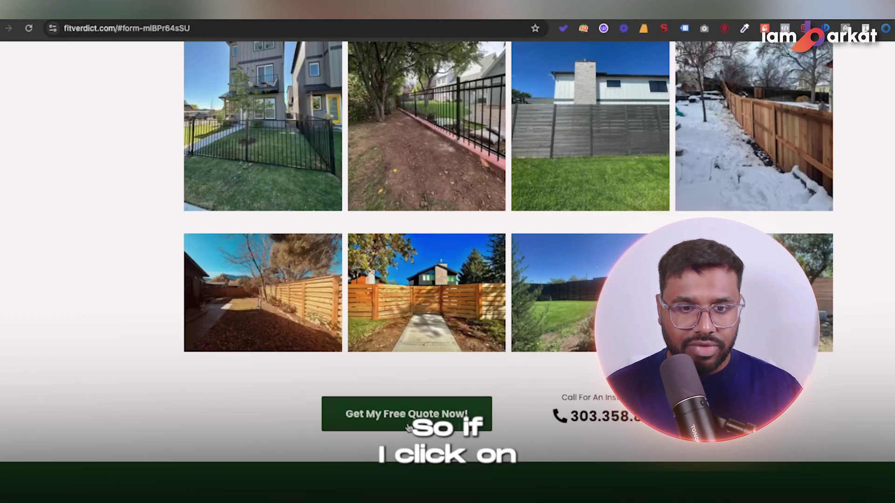
pyautogui.click(406, 421)
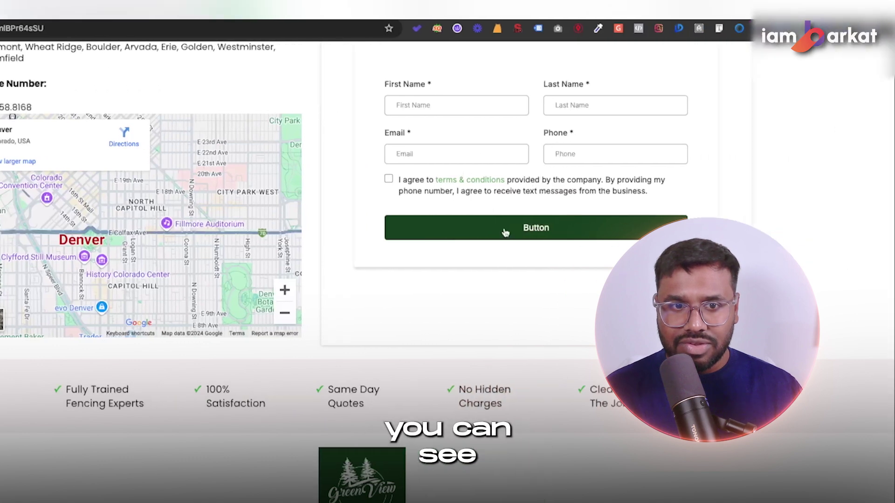
pyautogui.click(122, 29)
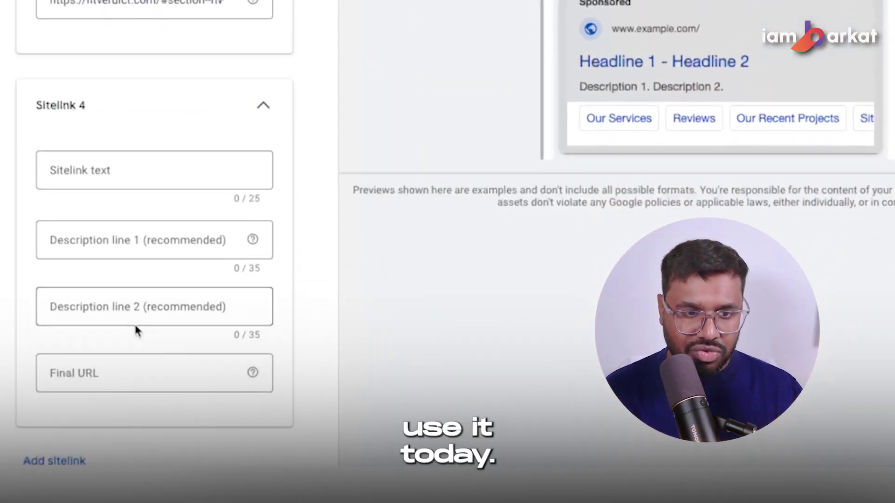
pyautogui.click(96, 371)
pyautogui.write('https://fitverdict.com/#form-mlBPr64sSU')
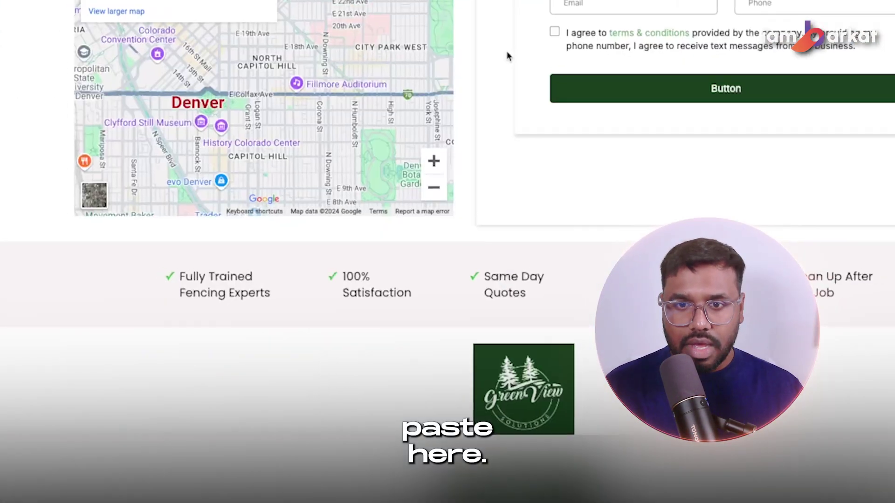
# - Set Sitelink 4's sitelink text to "Get a Free Estimate"
pyautogui.scroll(15, 384, 246)
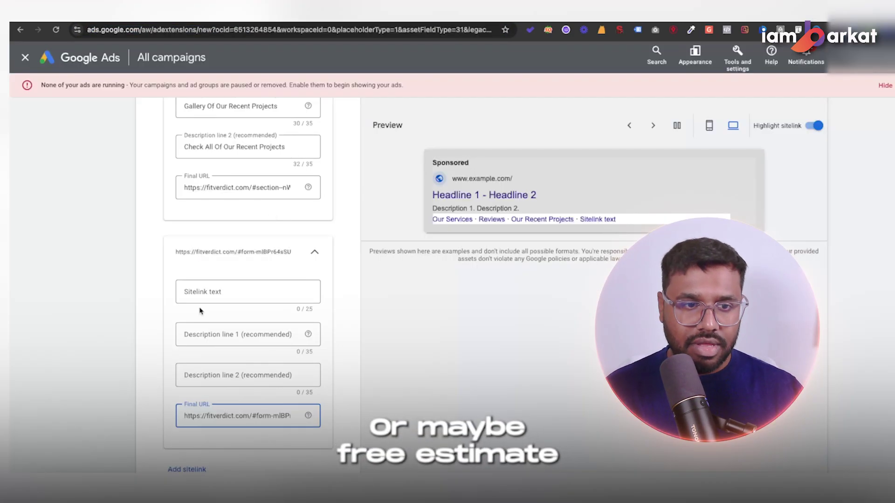
pyautogui.click(163, 271)
pyautogui.write('Free ')
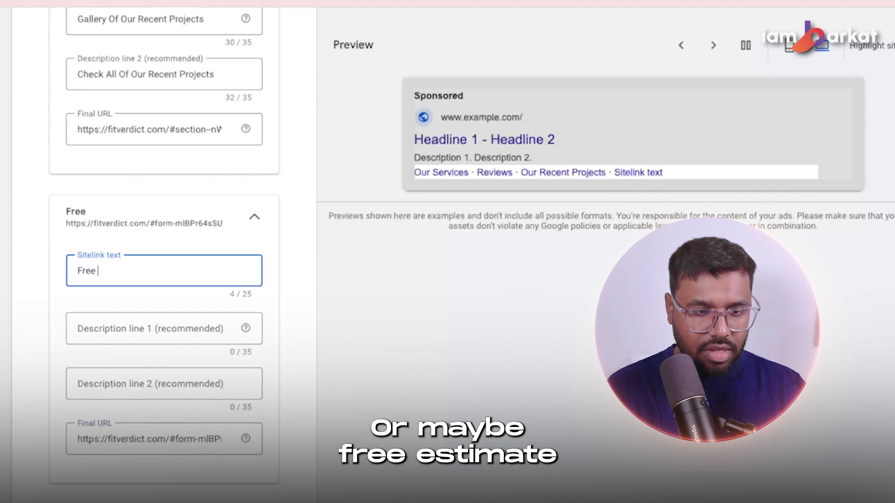
pyautogui.write('Estim')
pyautogui.press('BackSpace')
pyautogui.press('BackSpace')
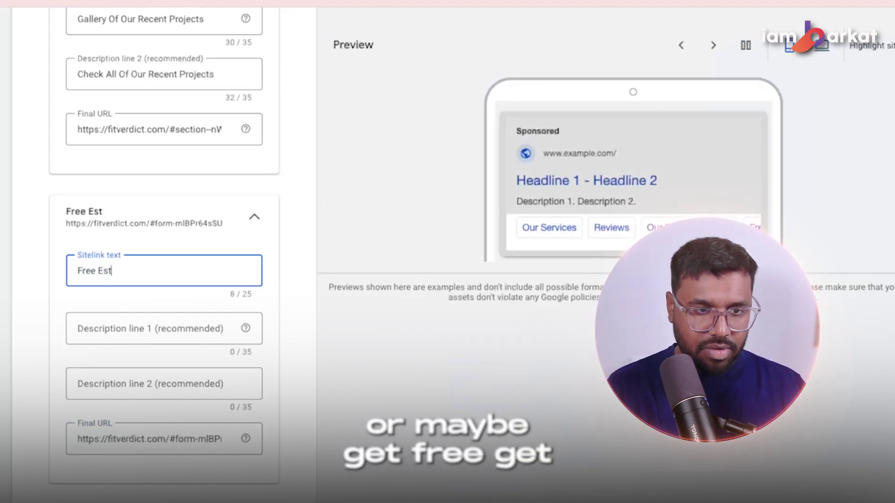
pyautogui.press('BackSpace')
pyautogui.press('BackSpace')
pyautogui.press('BackSpace')
pyautogui.press('BackSpace')
pyautogui.write('Get')
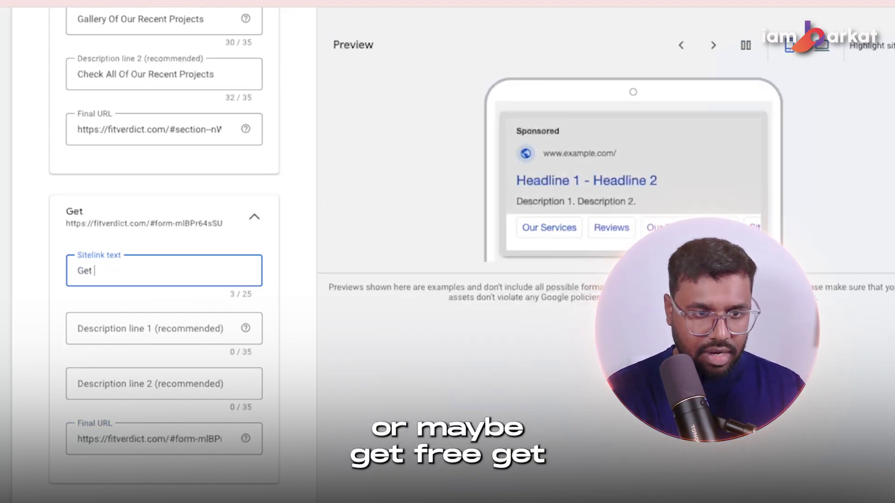
pyautogui.write(' a Free Estimate')
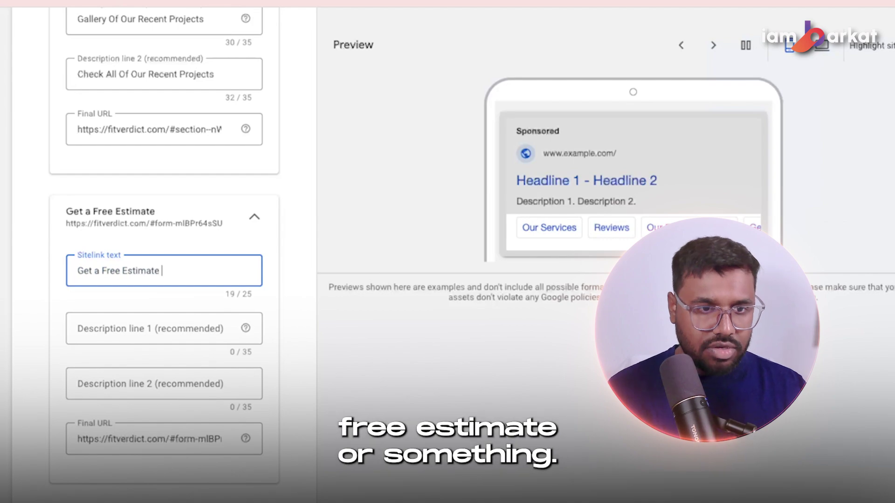
# - Fill in Sitelink 4's description lines with the landing page's "We Offer Financing Options" and with "Call Us Now For Free Estimate"
pyautogui.click(148, 330)
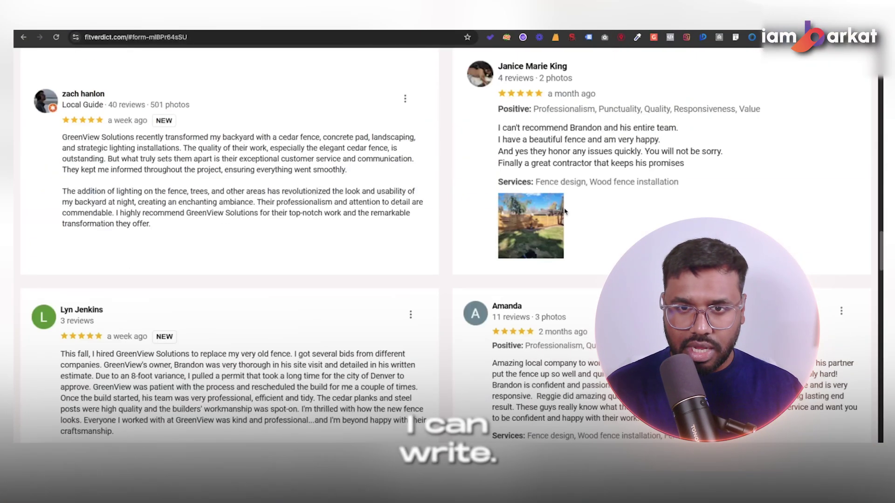
pyautogui.scroll(15, 565, 211)
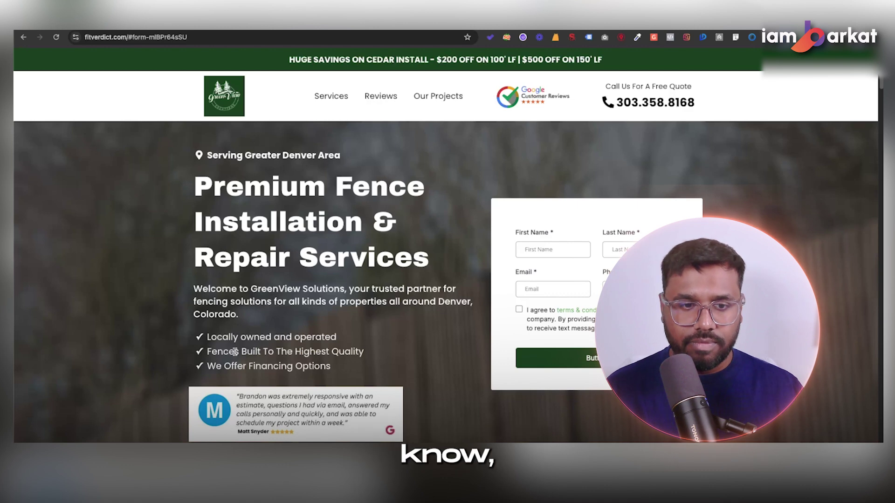
pyautogui.moveTo(337, 338); pyautogui.dragTo(246, 337)
pyautogui.moveTo(331, 367); pyautogui.dragTo(203, 366)
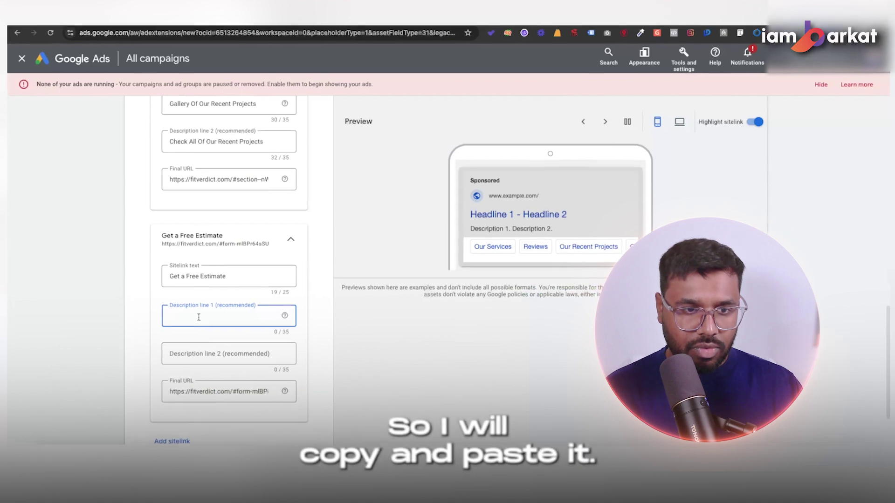
pyautogui.write('We Offer Financing Options')
pyautogui.click(141, 357)
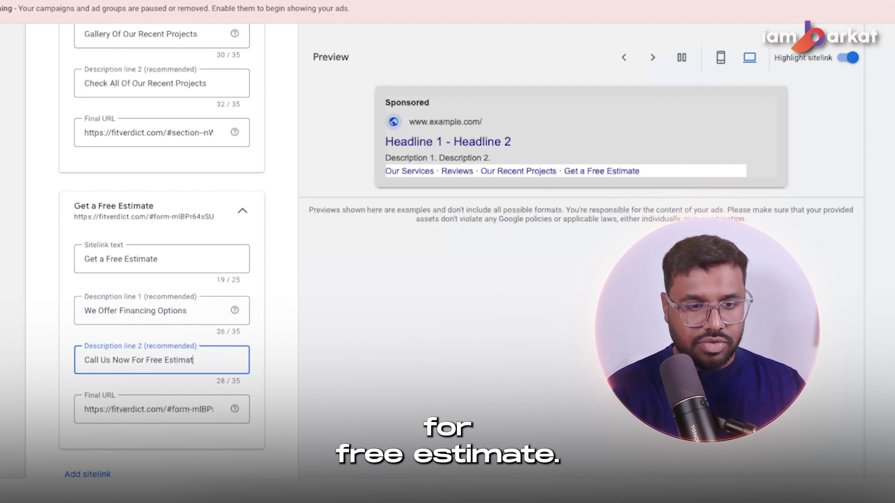
pyautogui.press('BackSpace')
pyautogui.press('BackSpace')
pyautogui.write('e')
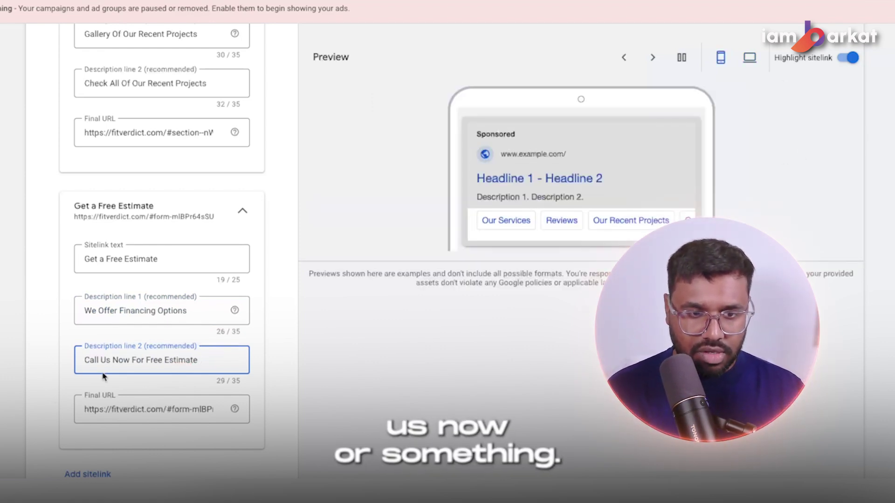
# - Open the choices for the level the sitelinks are added to and review the completed sitelink form
pyautogui.scroll(15, 266, 271)
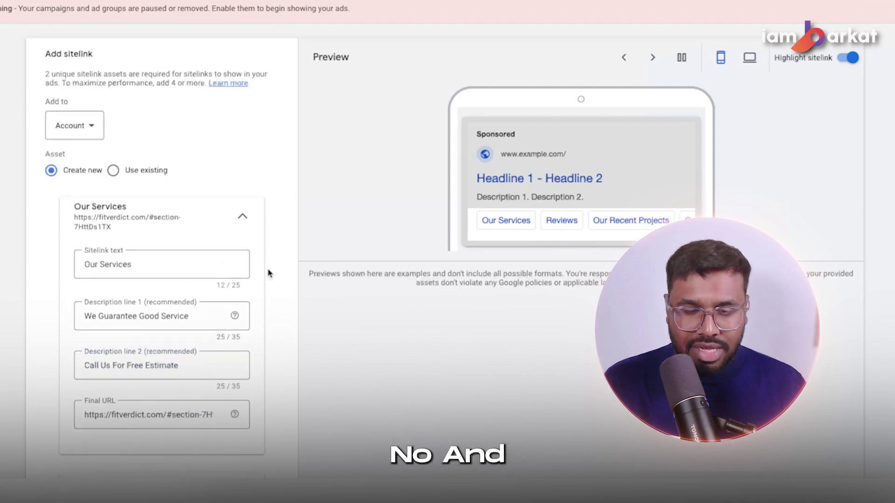
pyautogui.click(89, 126)
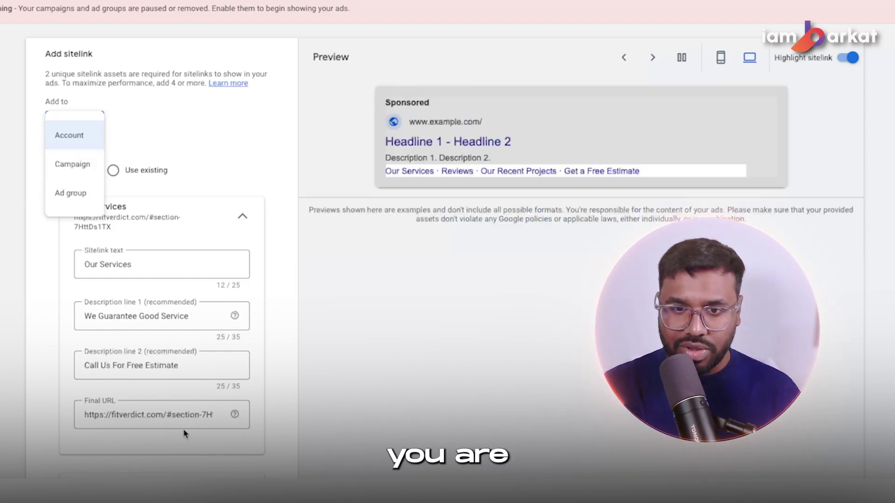
pyautogui.scroll(-3, 159, 406)
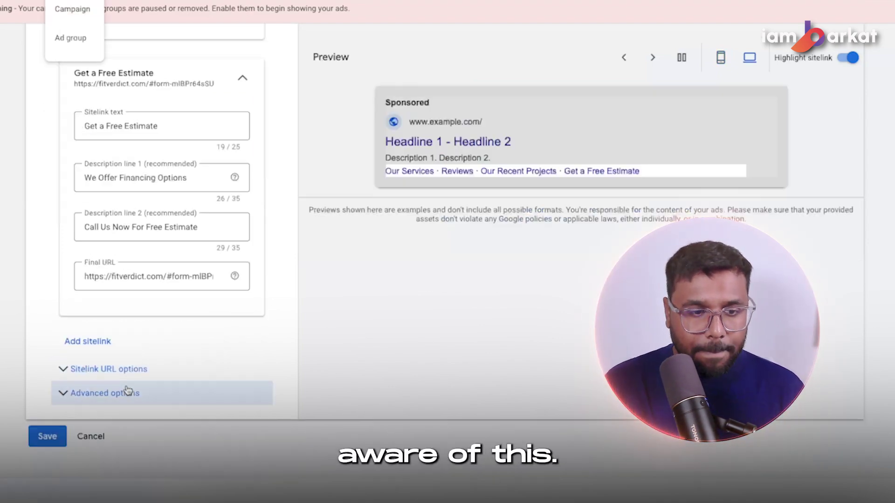
# - Save the completed sitelinks and start a new callout asset, keeping it at the account level
pyautogui.click(40, 438)
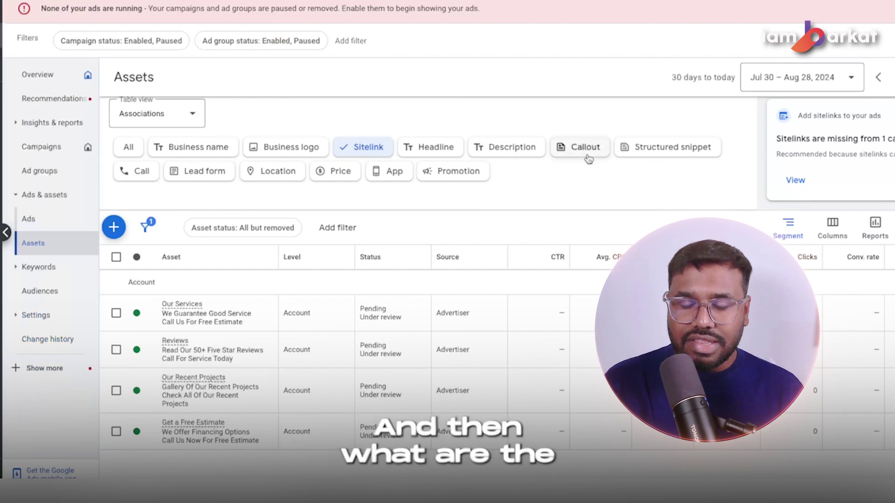
pyautogui.click(567, 149)
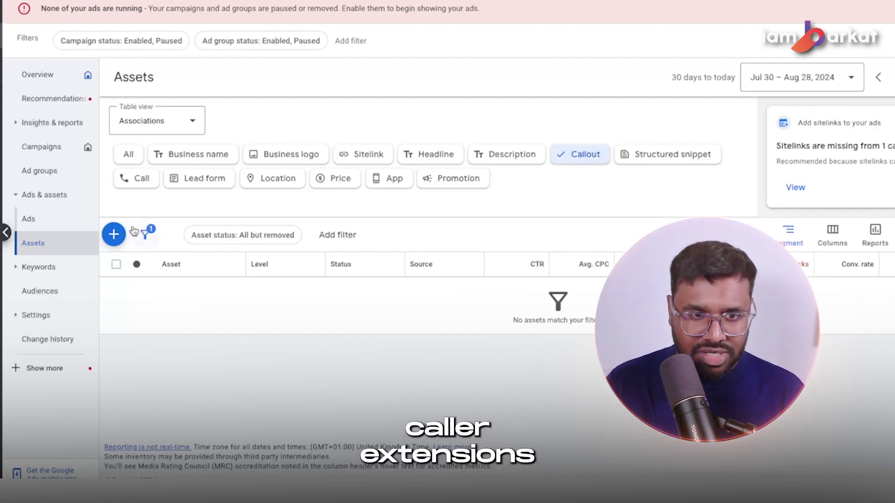
pyautogui.click(114, 234)
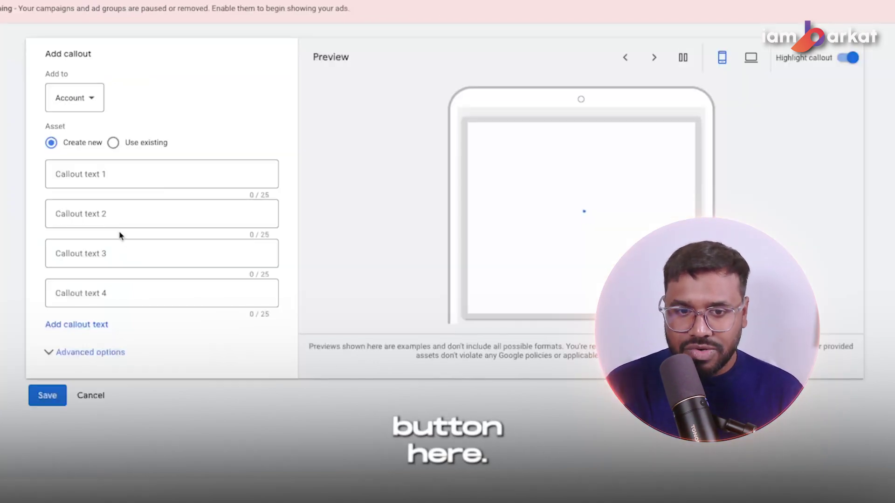
pyautogui.click(81, 108)
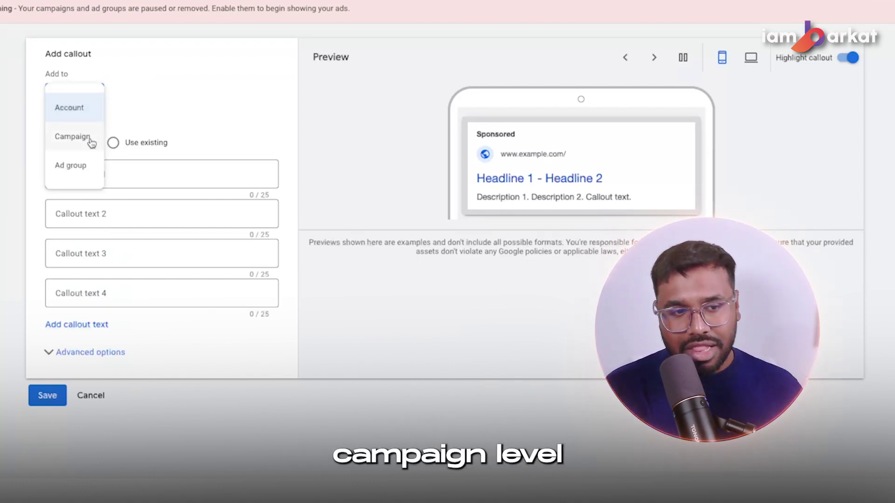
pyautogui.click(184, 122)
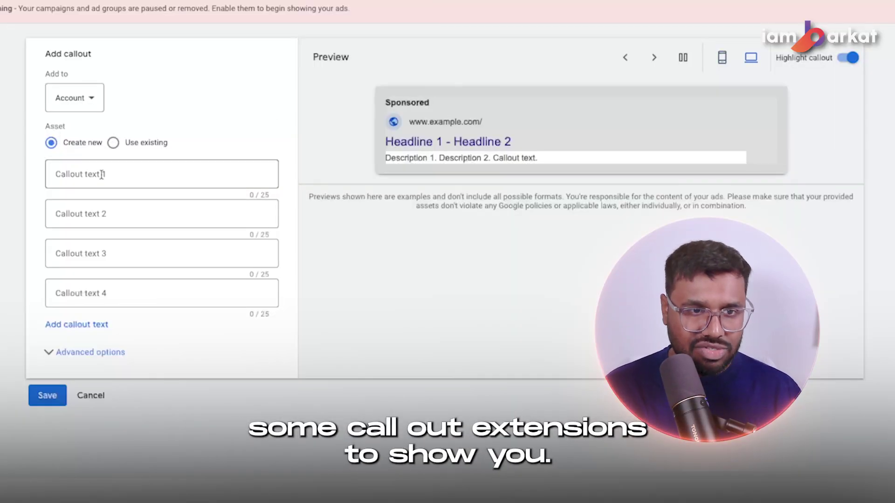
# - Set callout text 1 to "Free Estimates" and callout text 2 to "Certified Arborists", copied from ChatGPT's list of callout extensions
pyautogui.click(102, 175)
pyautogui.write('Free Estimates')
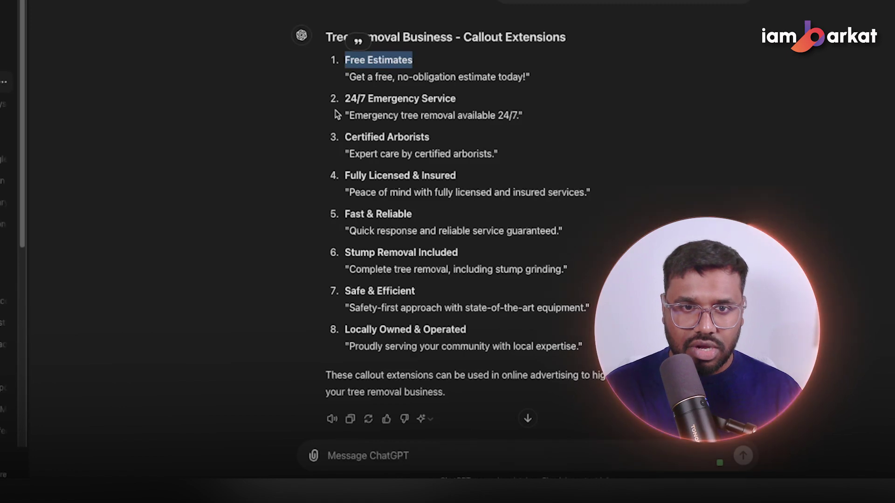
pyautogui.moveTo(348, 138); pyautogui.dragTo(429, 137)
pyautogui.hotkey('ctrl', 'c')
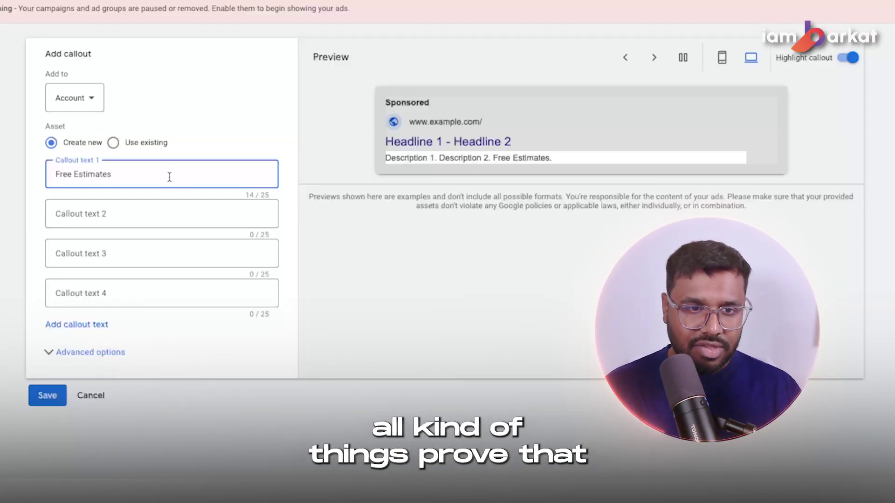
pyautogui.click(168, 214)
pyautogui.hotkey('ctrl', 'v')
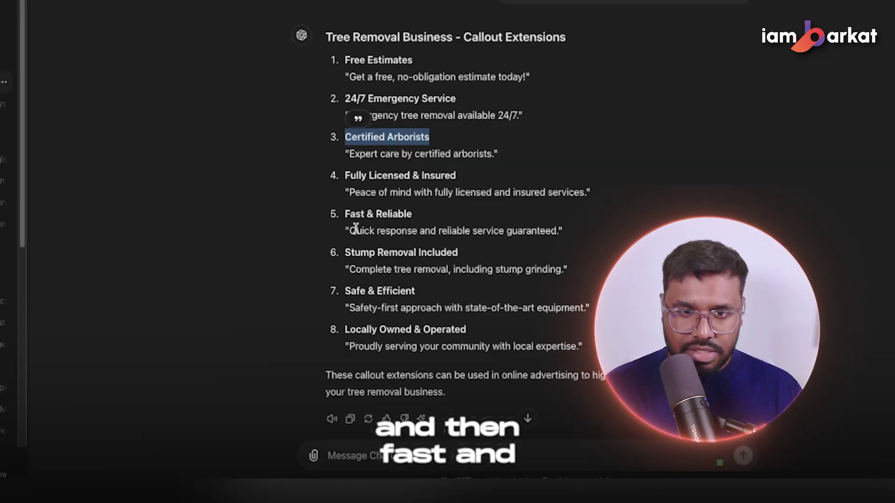
# - Copy "Fast & Reliable", "Stump Removal Included" and "Safe & Efficient" from ChatGPT's list into callout texts 3, 4 and 5
pyautogui.moveTo(347, 215); pyautogui.dragTo(415, 215)
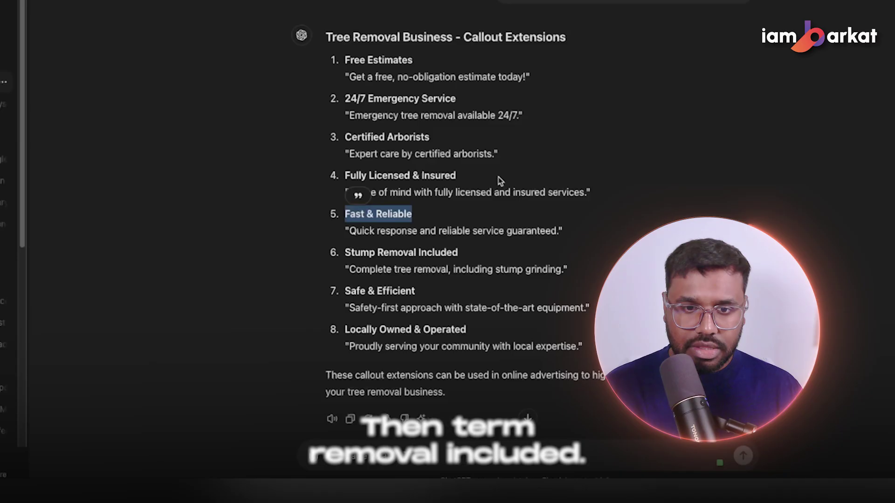
pyautogui.moveTo(346, 252); pyautogui.dragTo(484, 254)
pyautogui.hotkey('ctrl', 'c')
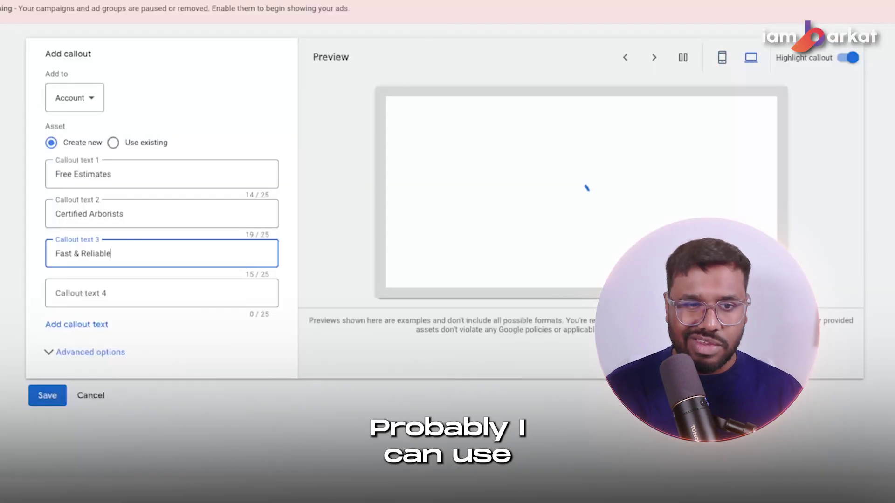
pyautogui.click(214, 289)
pyautogui.hotkey('ctrl', 'v')
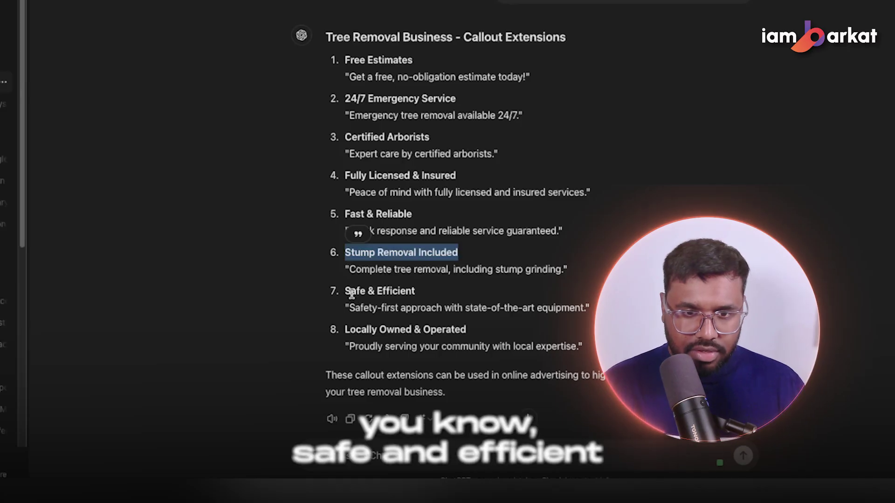
pyautogui.click(397, 302)
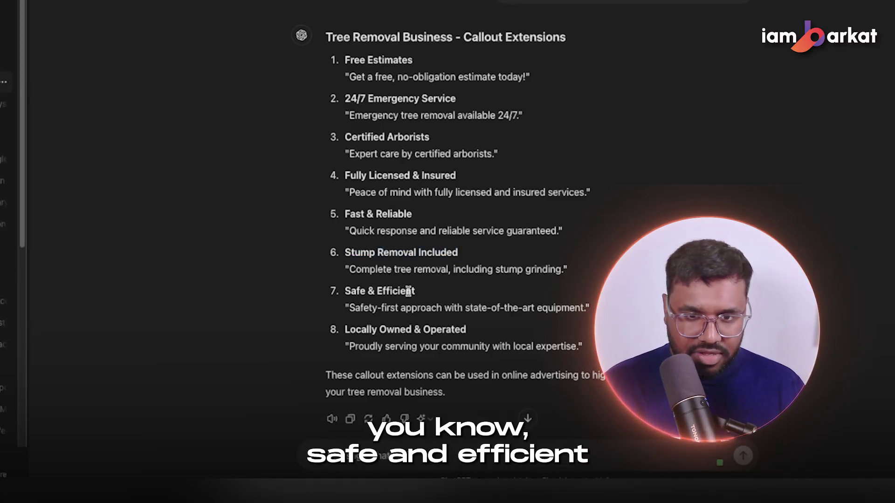
pyautogui.moveTo(411, 290); pyautogui.dragTo(445, 289)
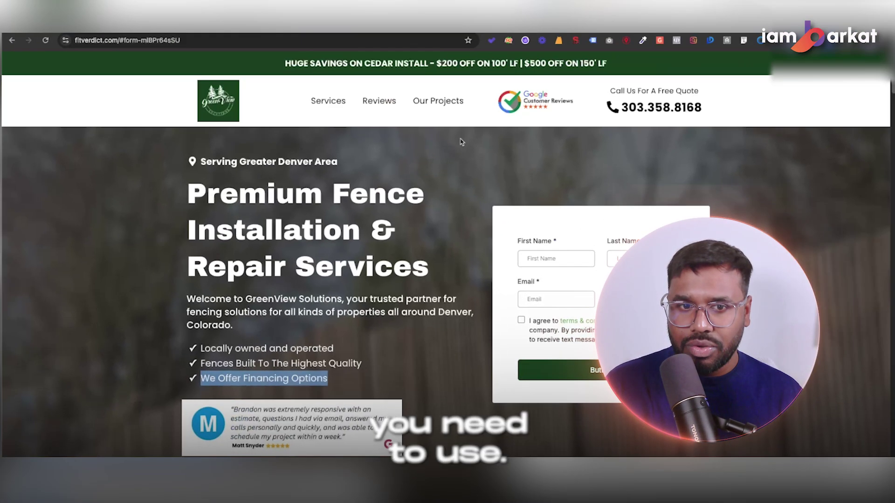
# - Select the fitverdict.com landing page's content from the header to the footer and look back over its customer reviews
pyautogui.moveTo(155, 70); pyautogui.dragTo(625, 452)
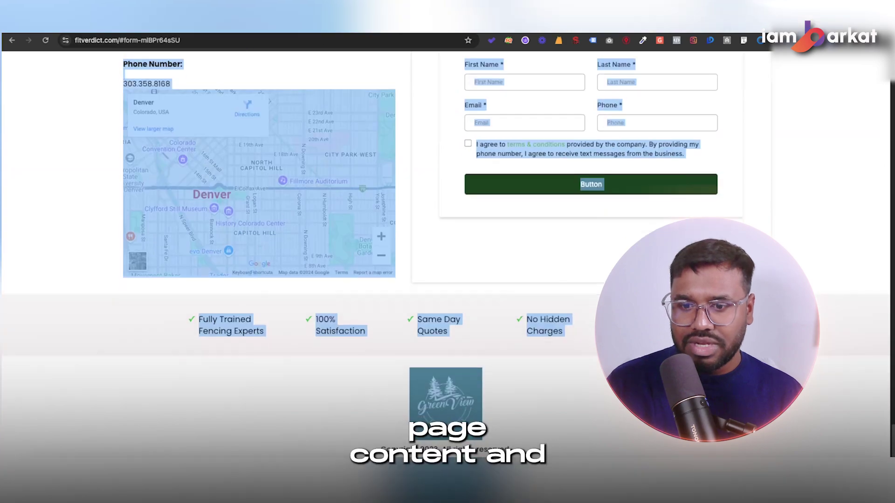
pyautogui.click(624, 410)
pyautogui.scroll(15, 448, 252)
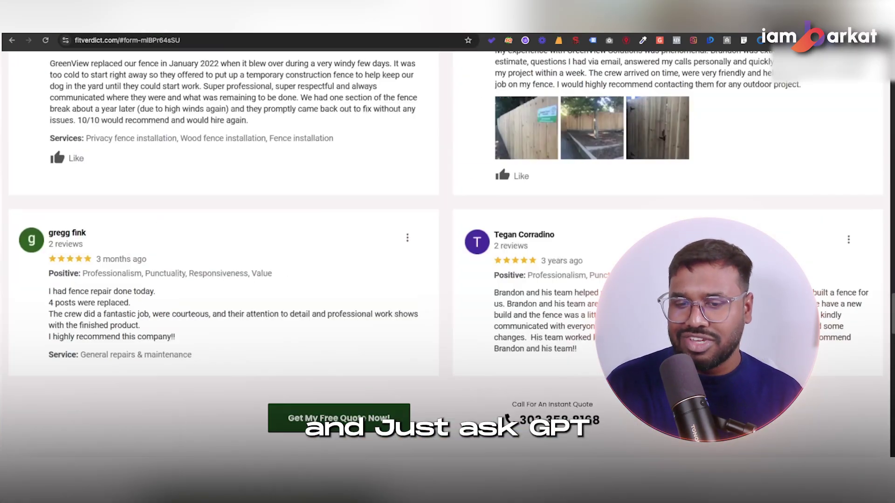
pyautogui.scroll(10, 447, 251)
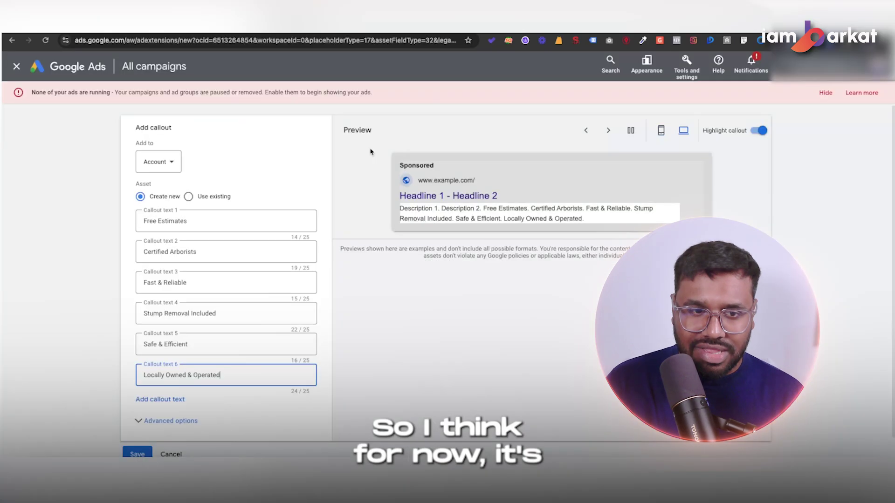
# - Save the callouts and start a new structured snippet asset for the account
pyautogui.click(135, 455)
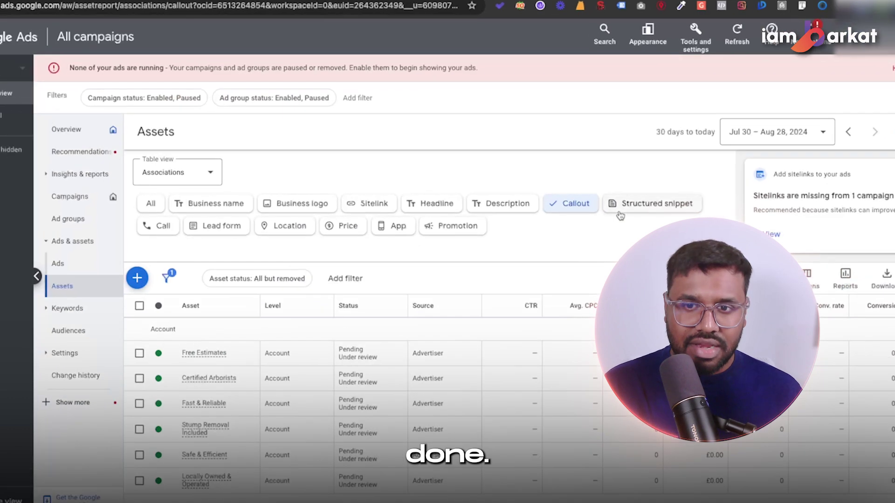
pyautogui.click(623, 210)
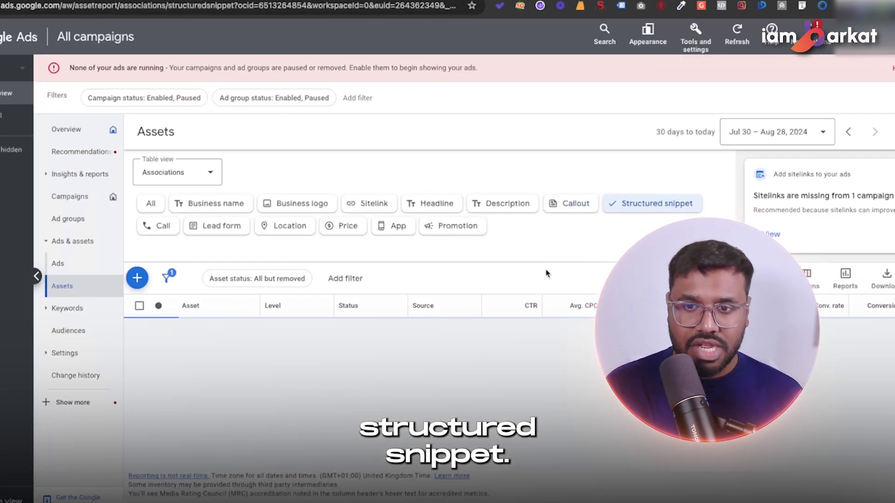
pyautogui.click(137, 279)
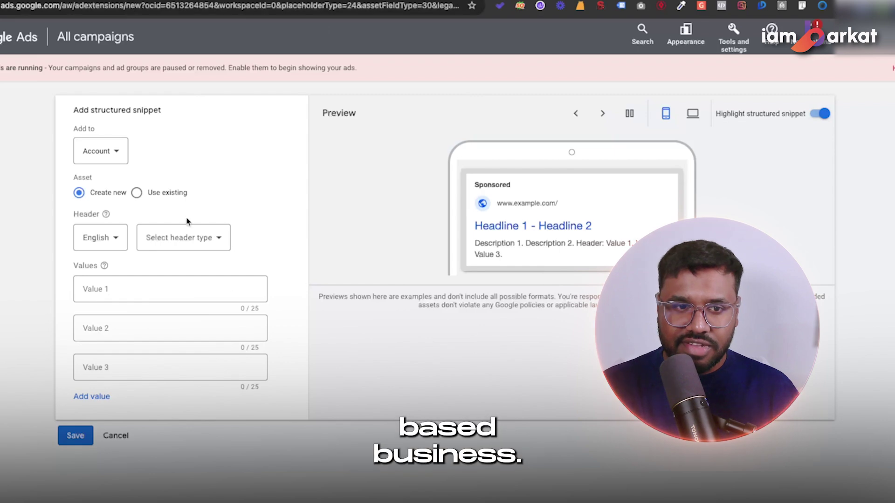
# - Set the structured snippet's header type to Service catalog
pyautogui.click(172, 237)
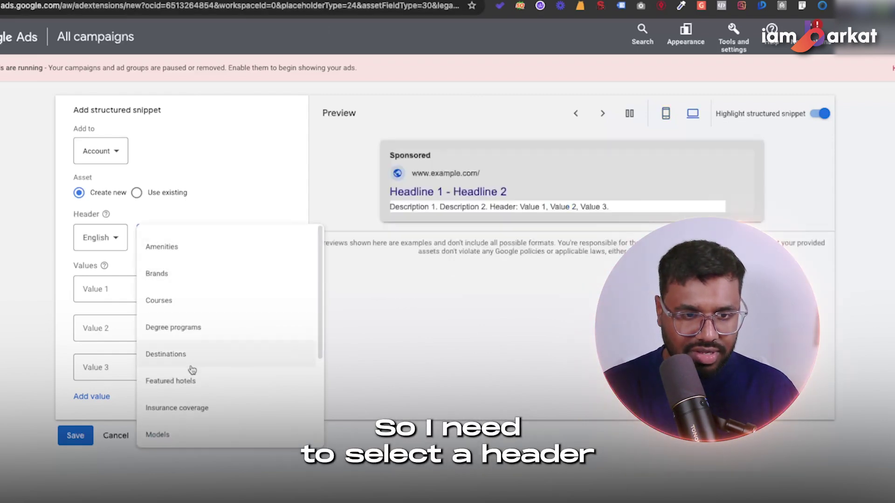
pyautogui.scroll(-3, 189, 359)
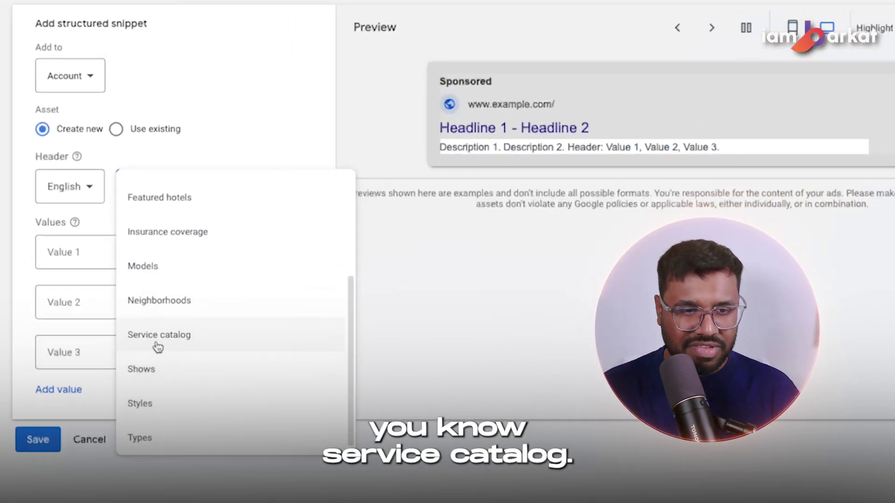
pyautogui.click(176, 356)
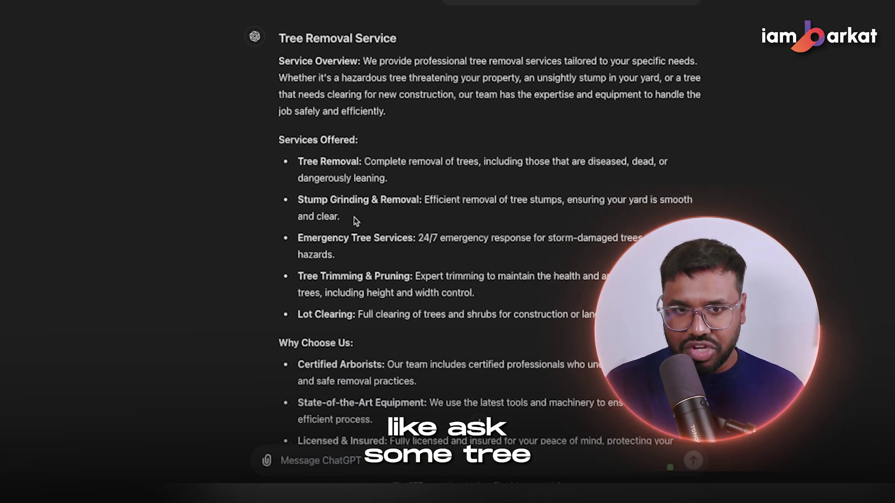
# - Copy "Tree Removal" and "Stump Grinding & Removal" from ChatGPT's services list into the structured snippet's first two values
pyautogui.moveTo(299, 162); pyautogui.dragTo(353, 173)
pyautogui.hotkey('ctrl', 'c')
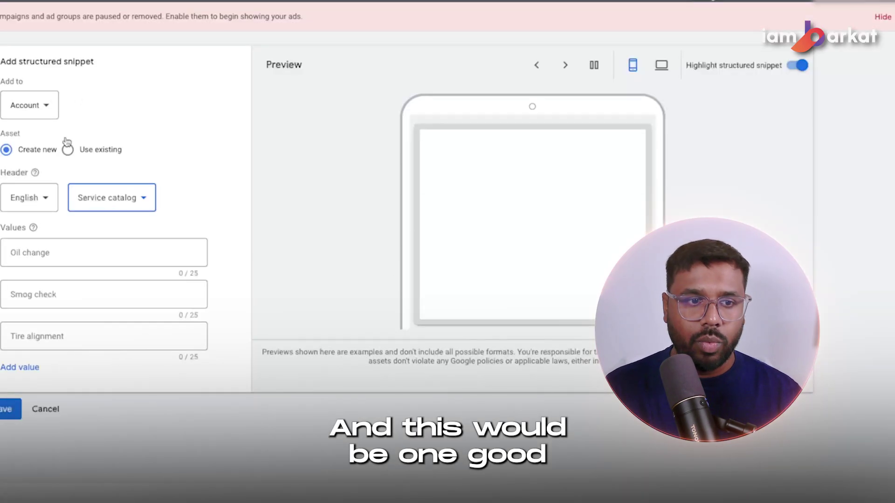
pyautogui.click(63, 265)
pyautogui.hotkey('ctrl', 'v')
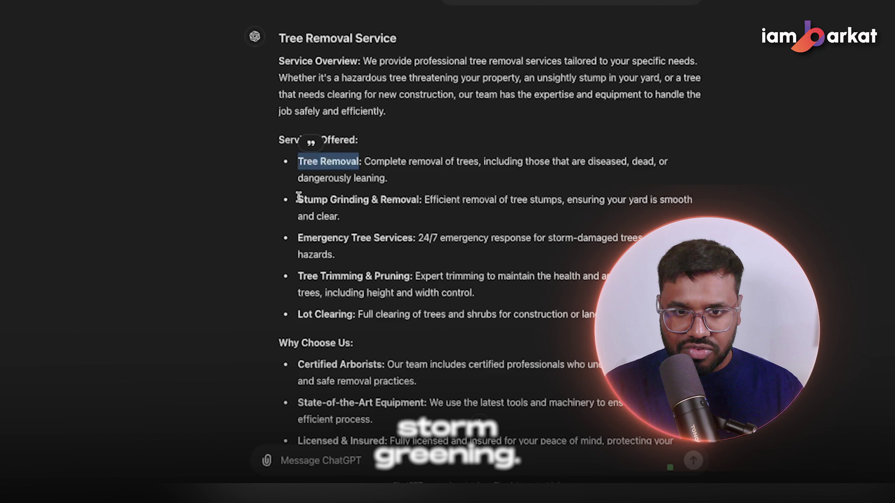
pyautogui.moveTo(298, 200); pyautogui.dragTo(419, 210)
pyautogui.hotkey('ctrl', 'c')
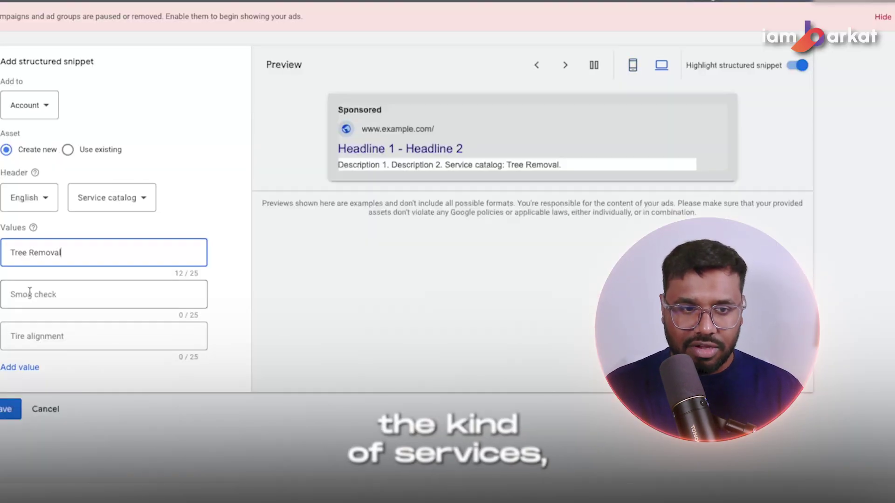
pyautogui.click(30, 294)
pyautogui.hotkey('ctrl', 'v')
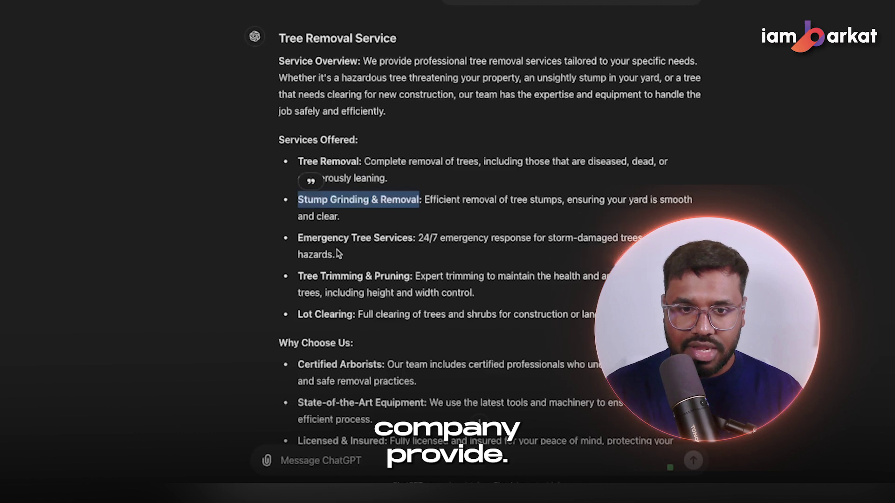
# - Copy "Tree Trimming & Pruning" and "Lot Clearing" from ChatGPT's services list into the structured snippet's third and fourth values
pyautogui.moveTo(298, 276); pyautogui.dragTo(417, 275)
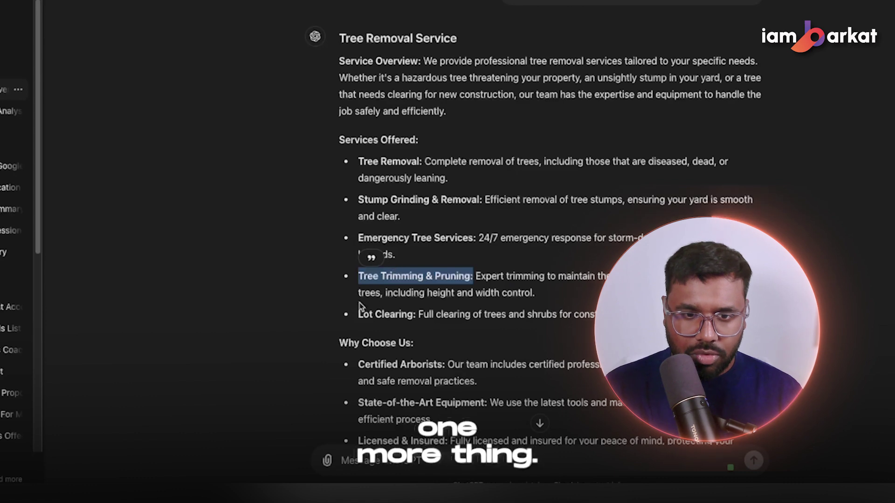
pyautogui.moveTo(360, 311); pyautogui.dragTo(413, 309)
pyautogui.hotkey('ctrl', 'c')
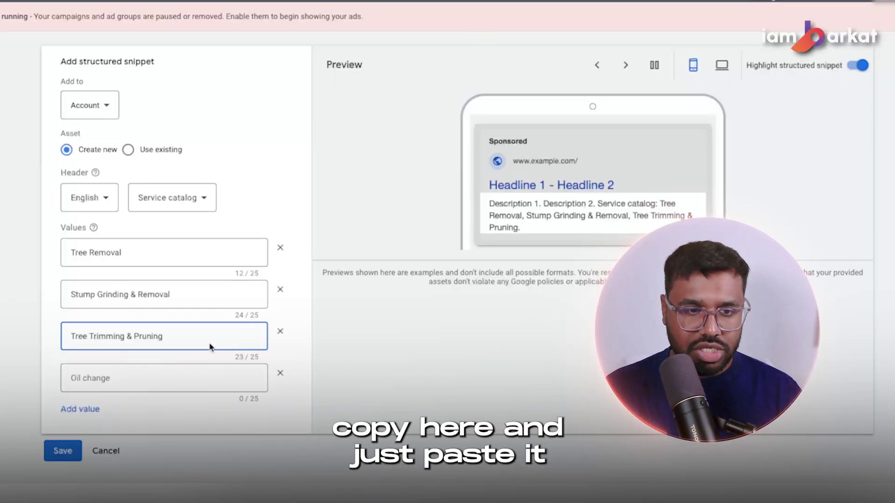
pyautogui.click(138, 380)
pyautogui.hotkey('ctrl', 'v')
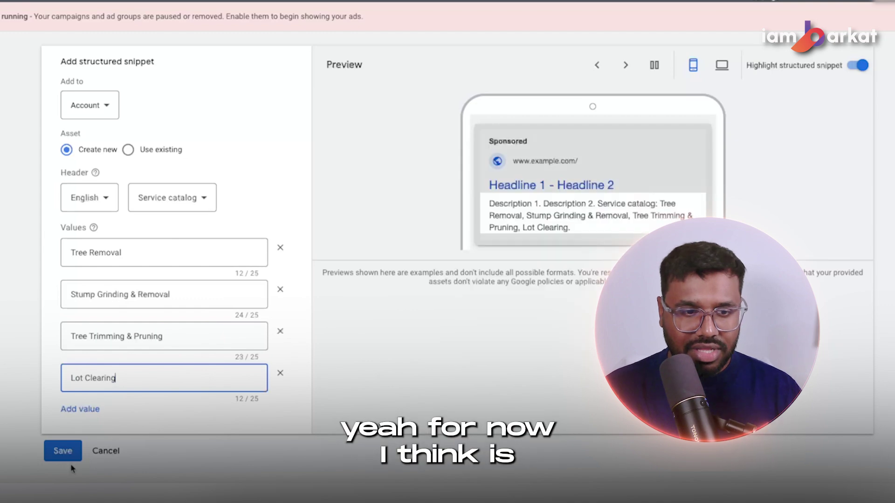
# - Save the structured snippet and start a new call asset for the account
pyautogui.click(62, 453)
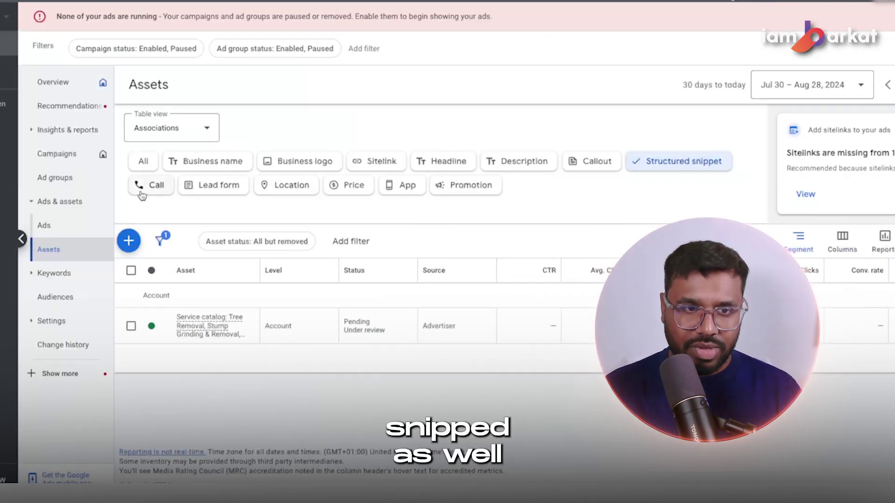
pyautogui.click(142, 194)
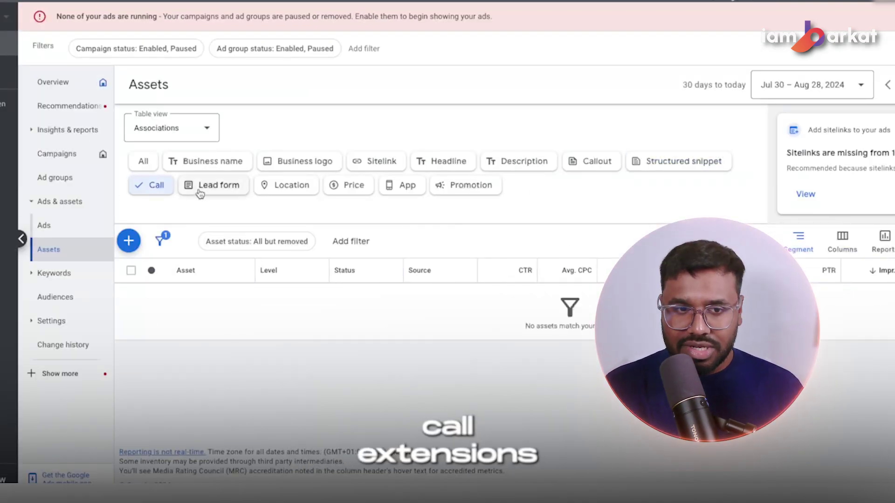
pyautogui.click(129, 241)
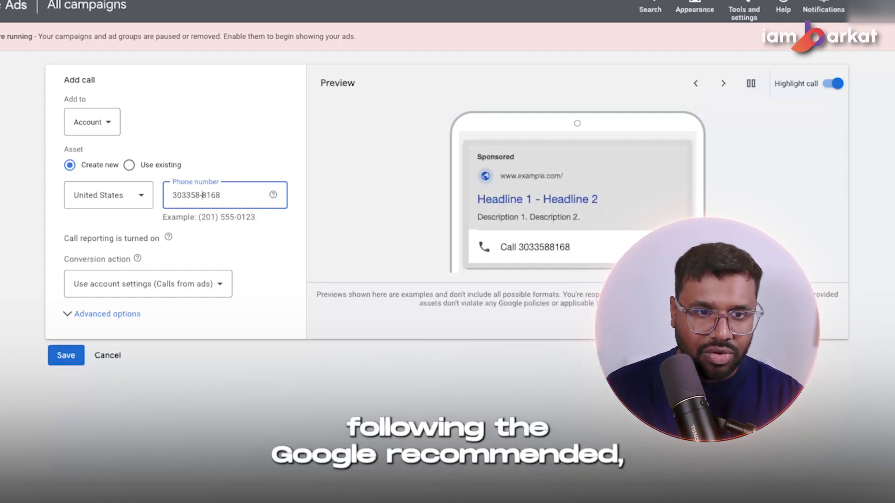
# - Reformat the call asset's phone number to match Google's example, with the area code in parentheses, a space and a hyphen
pyautogui.write('-')
pyautogui.press('Left')
pyautogui.press('Left')
pyautogui.press('Left')
pyautogui.press('Left')
pyautogui.press('Left')
pyautogui.write('0')
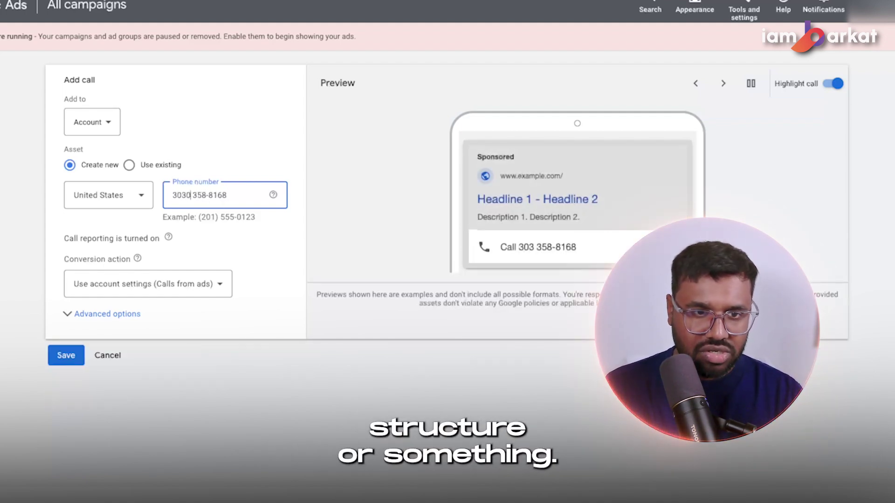
pyautogui.press('Left')
pyautogui.press('Left')
pyautogui.press('Left')
pyautogui.press('Left')
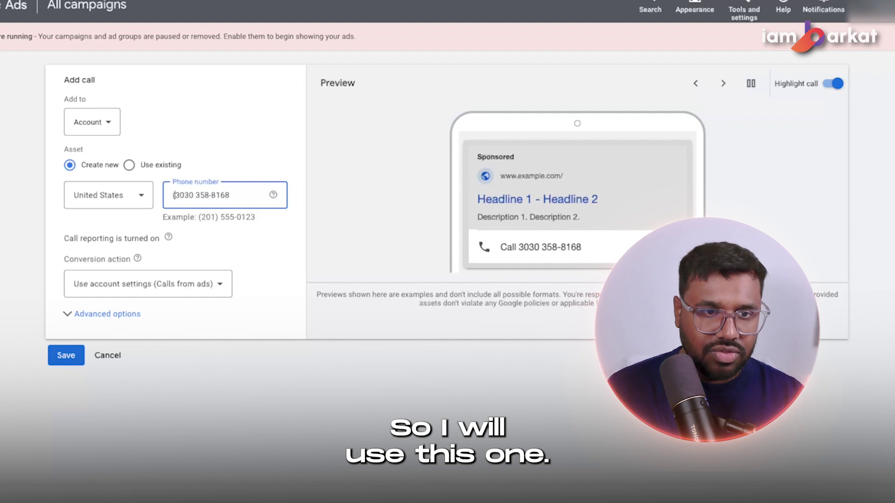
pyautogui.write('(')
pyautogui.press('Right')
pyautogui.press('Right')
pyautogui.press('Right')
pyautogui.press('Right')
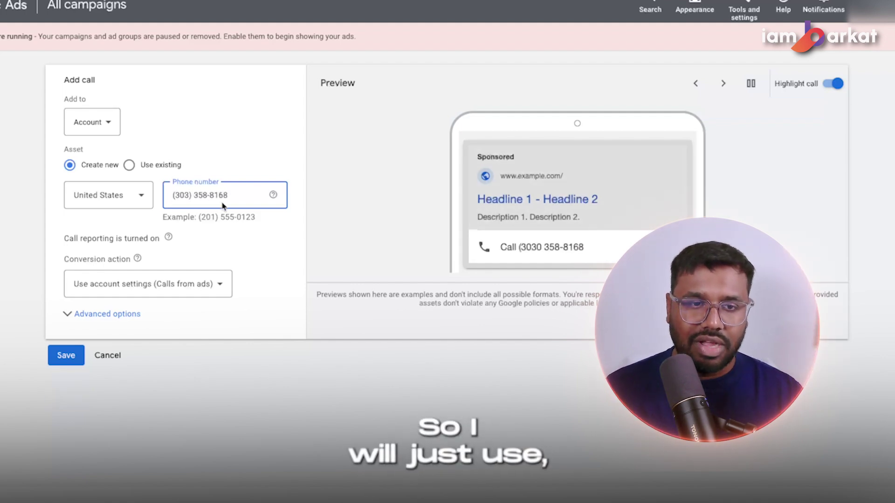
# - Set the call asset's conversion action to Calls from ads and save the asset
pyautogui.click(158, 286)
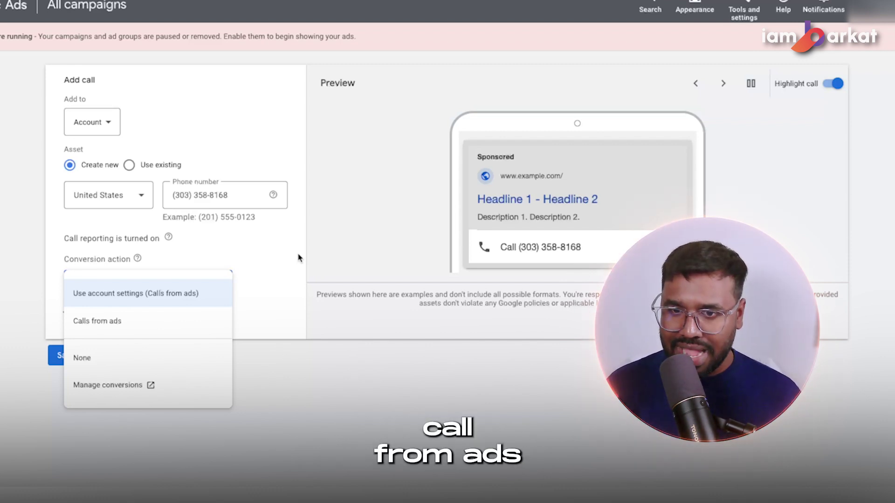
pyautogui.click(99, 327)
pyautogui.click(65, 359)
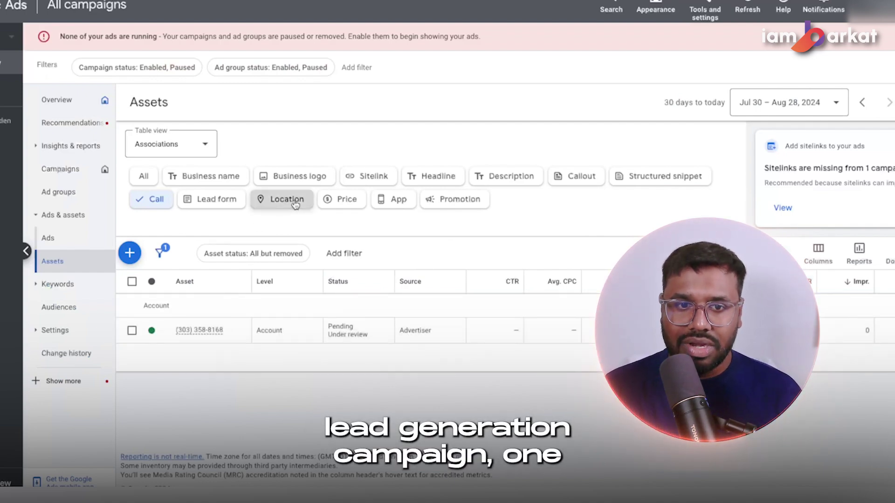
# - Try to add a location asset for the advertiser's own locations, using the "My Business" account from Google Business Profile
pyautogui.click(295, 204)
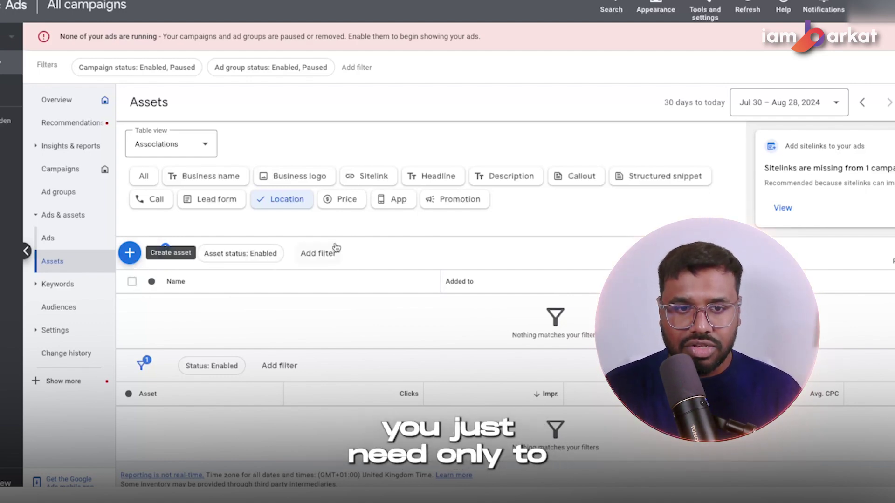
pyautogui.click(130, 253)
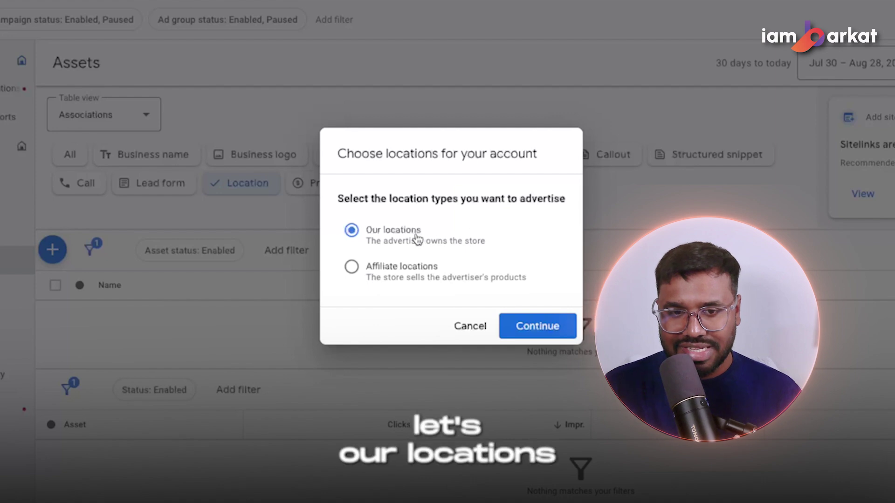
pyautogui.click(532, 326)
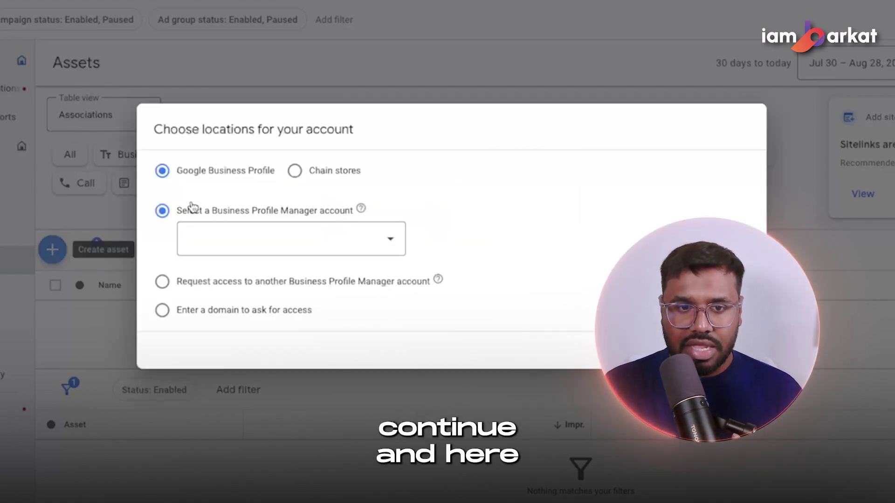
pyautogui.click(219, 233)
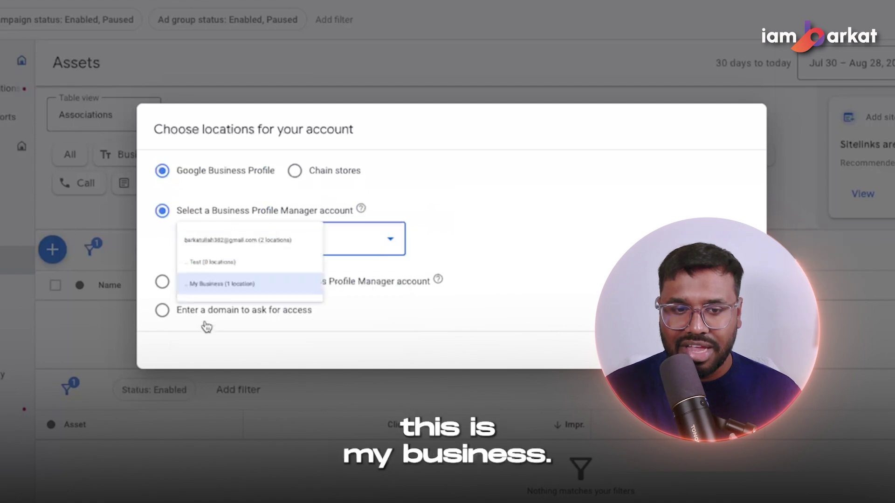
pyautogui.click(219, 285)
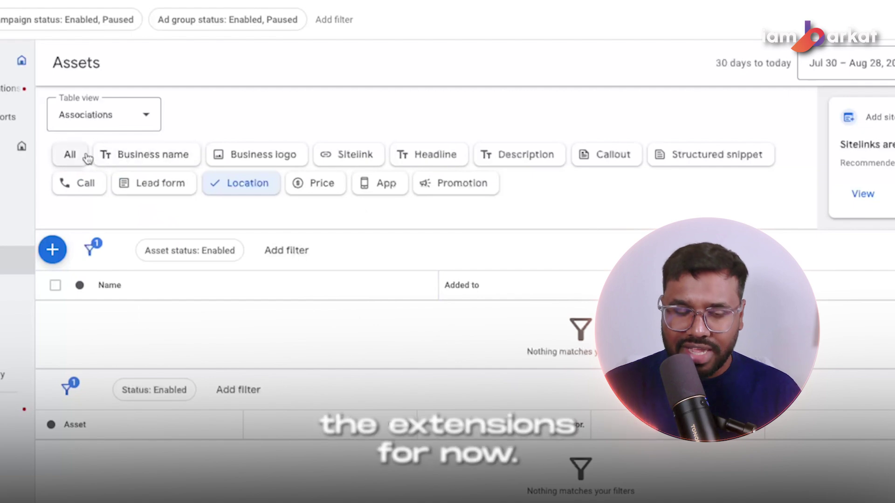
# - Show assets of all types and review the account-level structured snippet, sitelinks, callouts and call asset
pyautogui.click(71, 156)
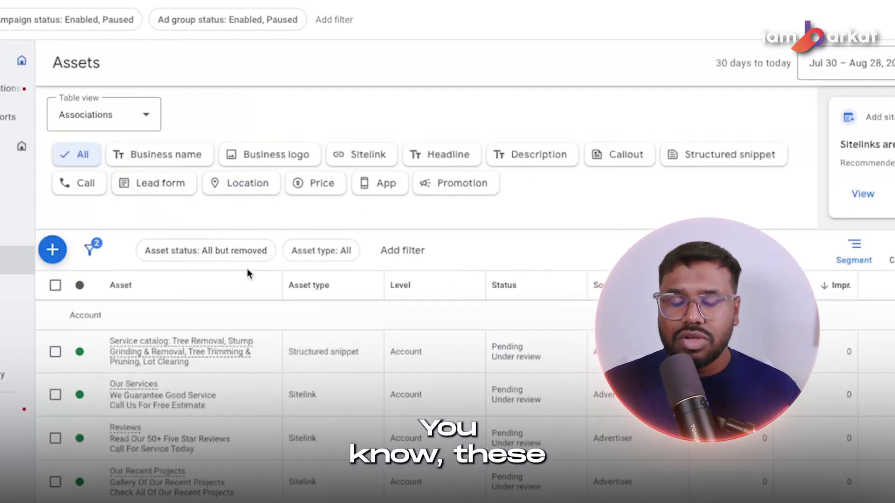
pyautogui.scroll(-1, 254, 307)
pyautogui.scroll(-4, 254, 306)
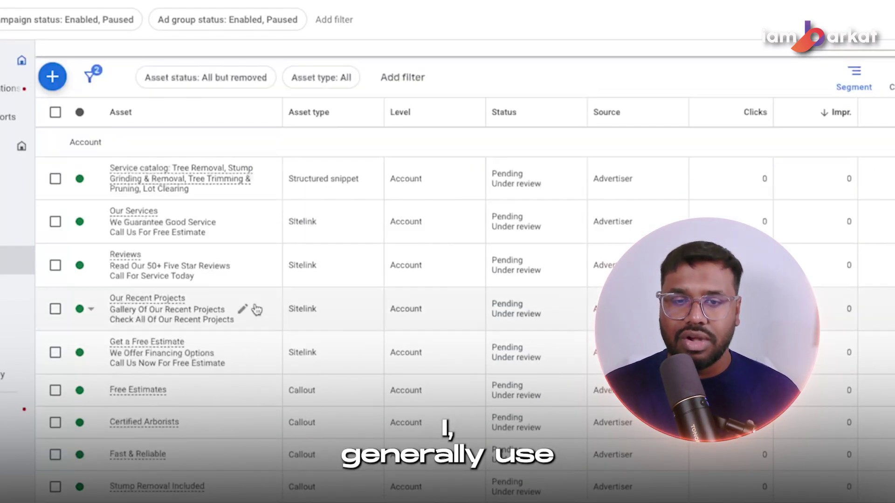
pyautogui.scroll(-3, 257, 309)
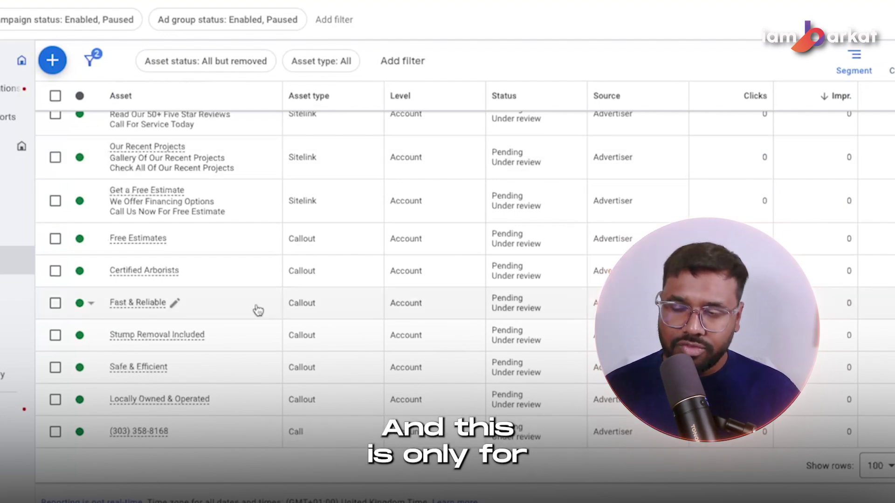
pyautogui.scroll(10, 257, 311)
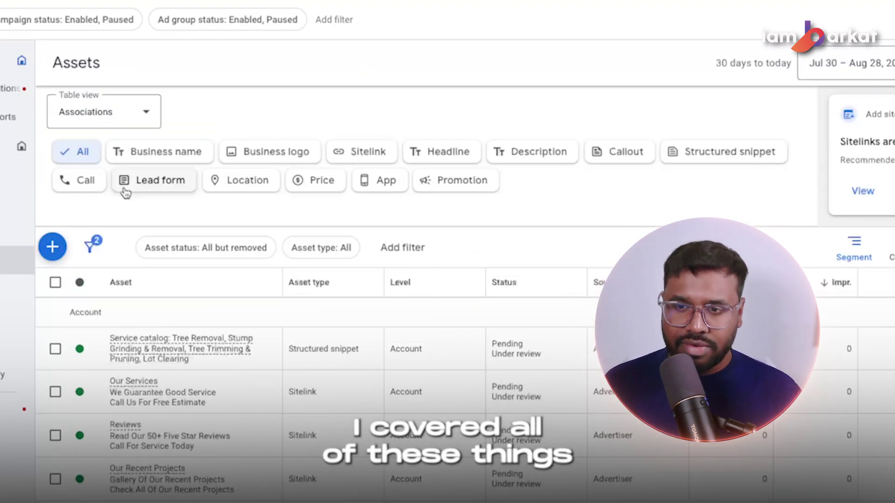